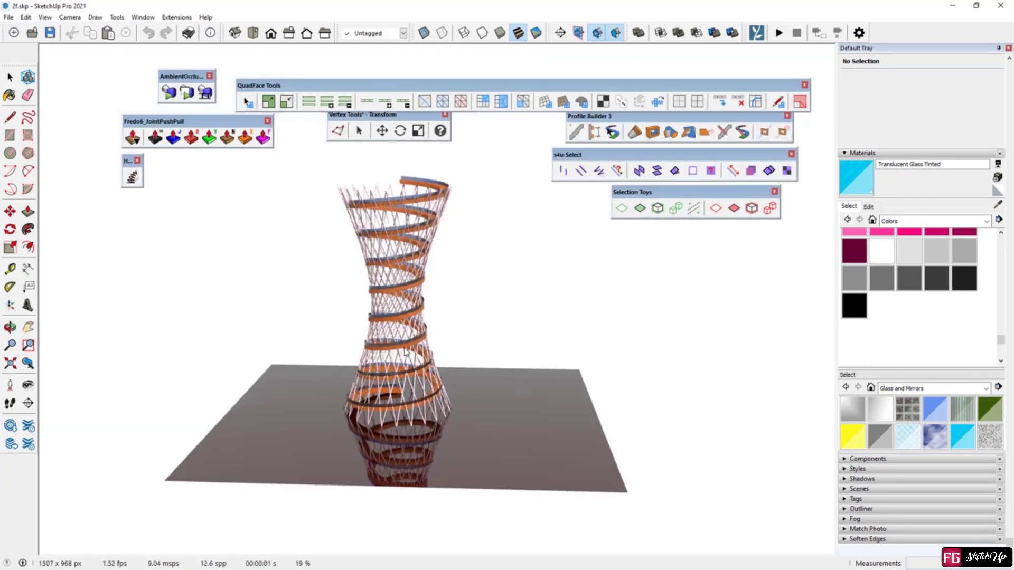
Examine the finished twisted lattice tower and its spiral ramp from several angles
{"action": "scroll", "coordinate": [380, 349], "scroll_direction": "up", "scroll_amount": 4}
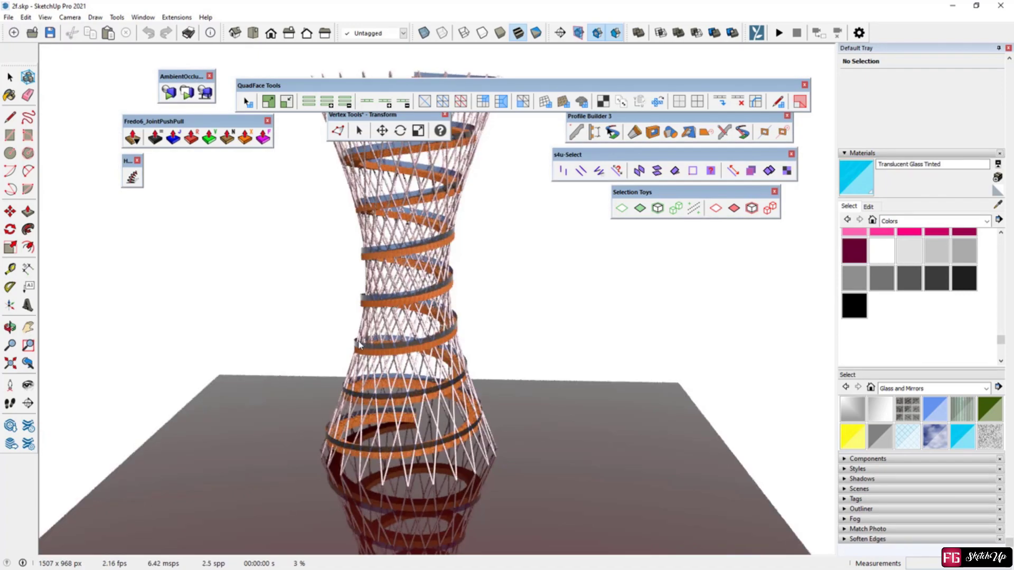
{"action": "scroll", "coordinate": [358, 344], "scroll_direction": "down", "scroll_amount": 3}
{"action": "scroll", "coordinate": [377, 359], "scroll_direction": "down", "scroll_amount": 2}
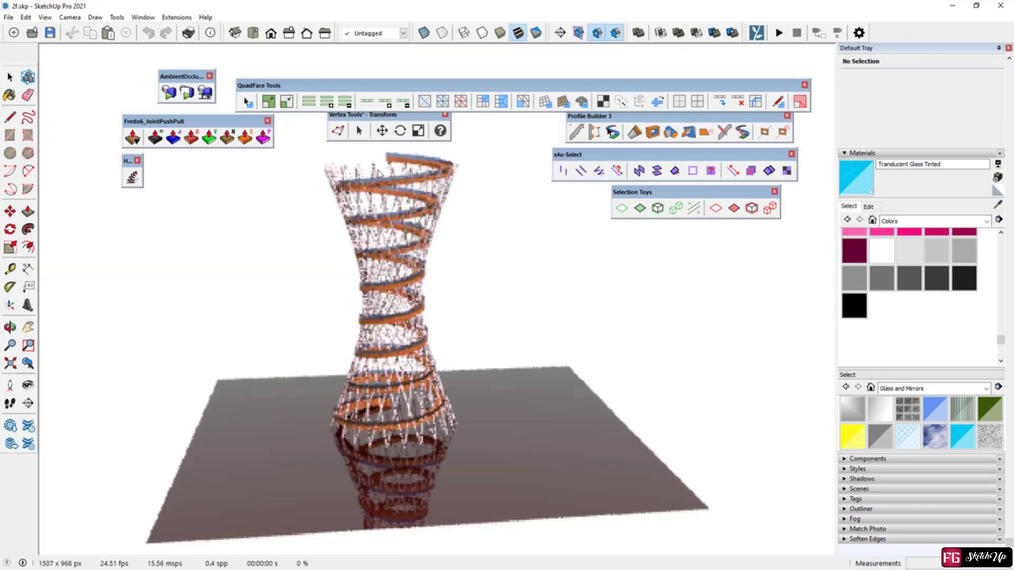
{"action": "middle_click_drag", "start_coordinate": [315, 258], "coordinate": [681, 310]}
{"action": "scroll", "coordinate": [430, 280], "scroll_direction": "down", "scroll_amount": 1}
{"action": "middle_click_drag", "start_coordinate": [429, 280], "coordinate": [373, 328]}
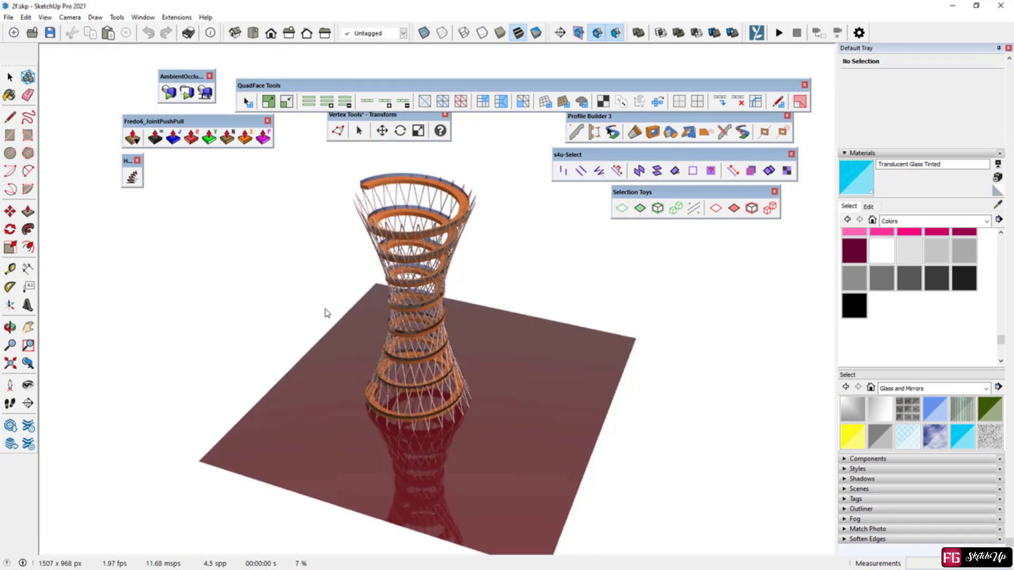
{"action": "left_click_drag", "start_coordinate": [401, 85], "coordinate": [402, 74]}
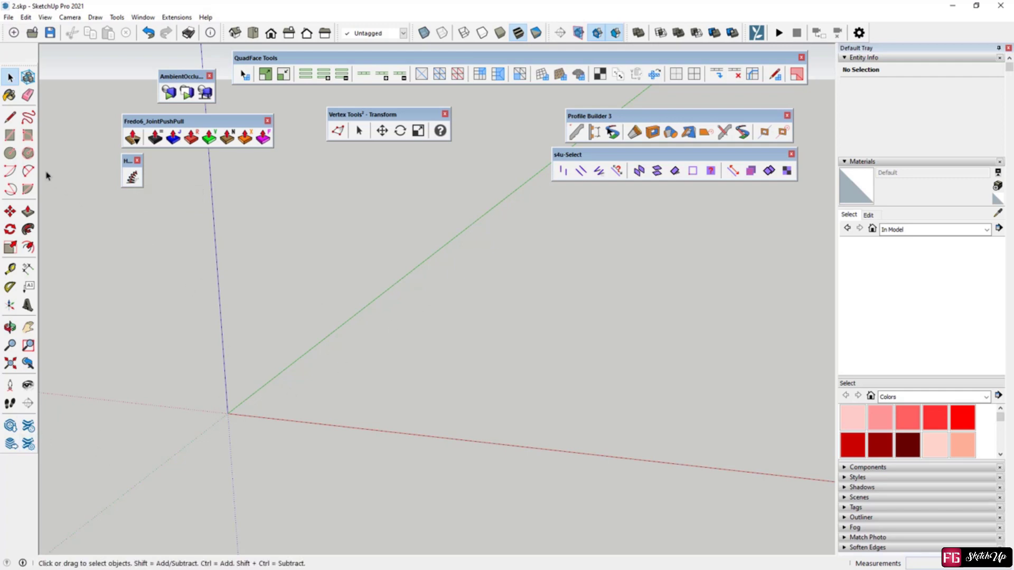
Draw a circle on the ground plane centred on the origin, with a radius of about 2230 mm
{"action": "left_click", "coordinate": [10, 153]}
{"action": "left_click", "coordinate": [227, 413]}
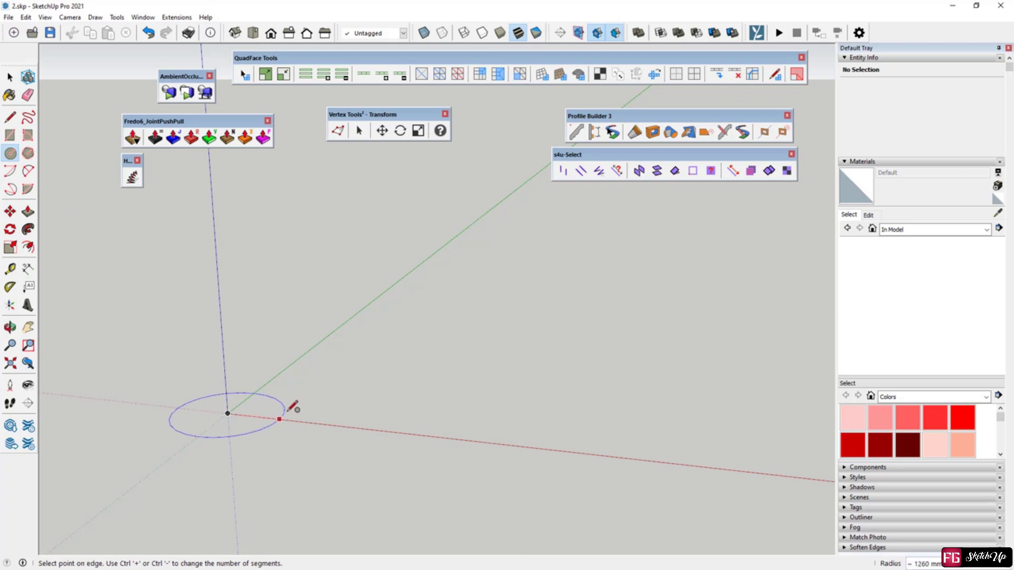
{"action": "left_click", "coordinate": [335, 407]}
{"action": "scroll", "coordinate": [124, 434], "scroll_direction": "up", "scroll_amount": 2}
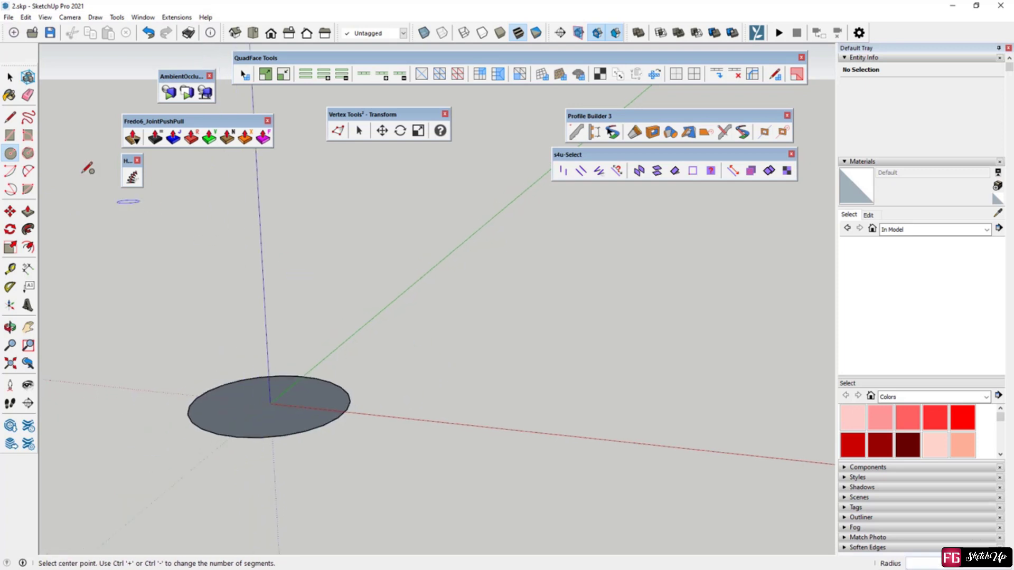
Extrude the circle's vertices straight up with Vertex Tools to form an open cylinder about 7745 mm high
{"action": "key", "text": "space"}
{"action": "left_click_drag", "start_coordinate": [152, 326], "coordinate": [153, 325]}
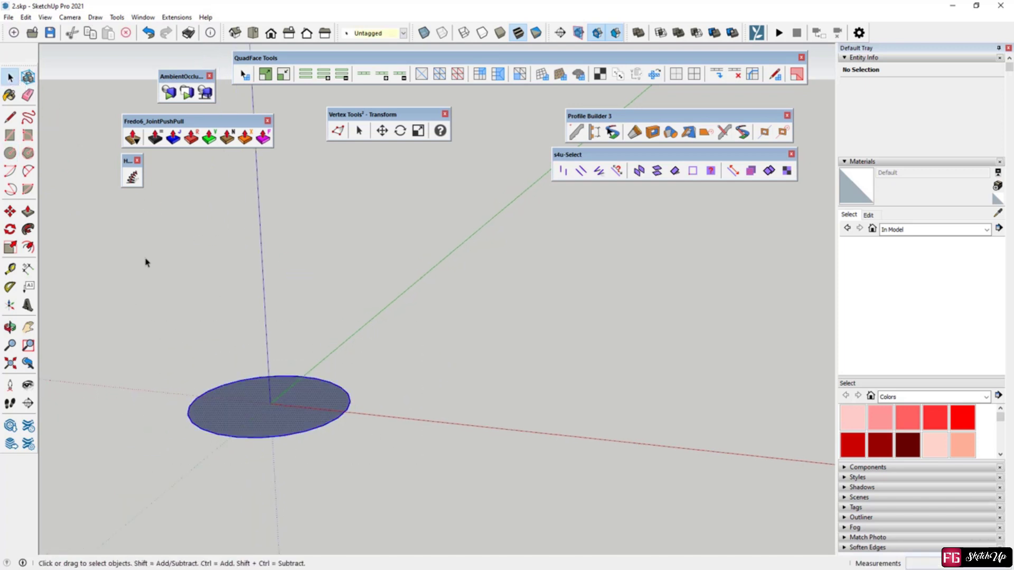
{"action": "left_click", "coordinate": [338, 131]}
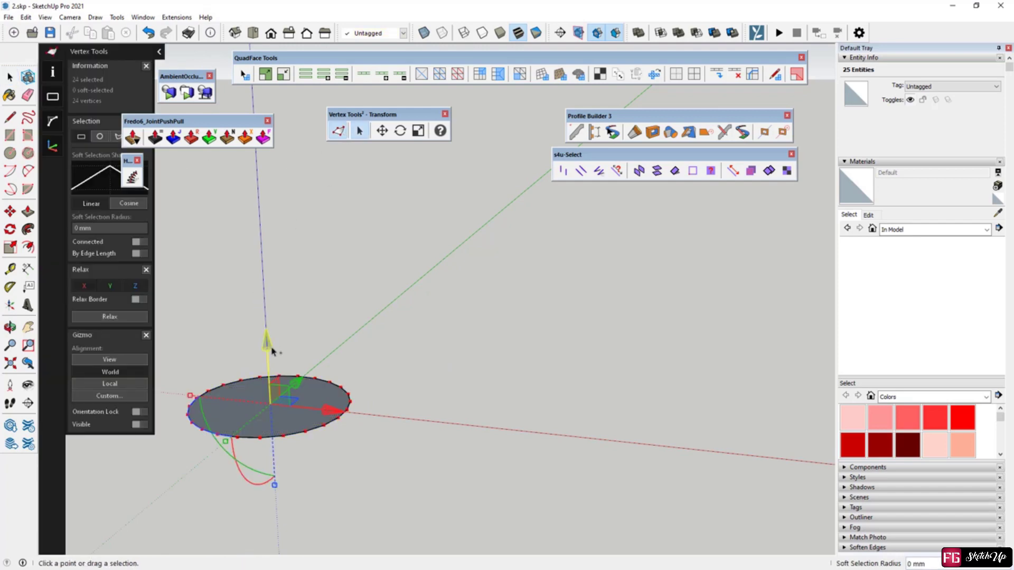
{"action": "left_click_drag", "start_coordinate": [267, 344], "coordinate": [306, 161]}
{"action": "scroll", "coordinate": [545, 362], "scroll_direction": "down", "scroll_amount": 4}
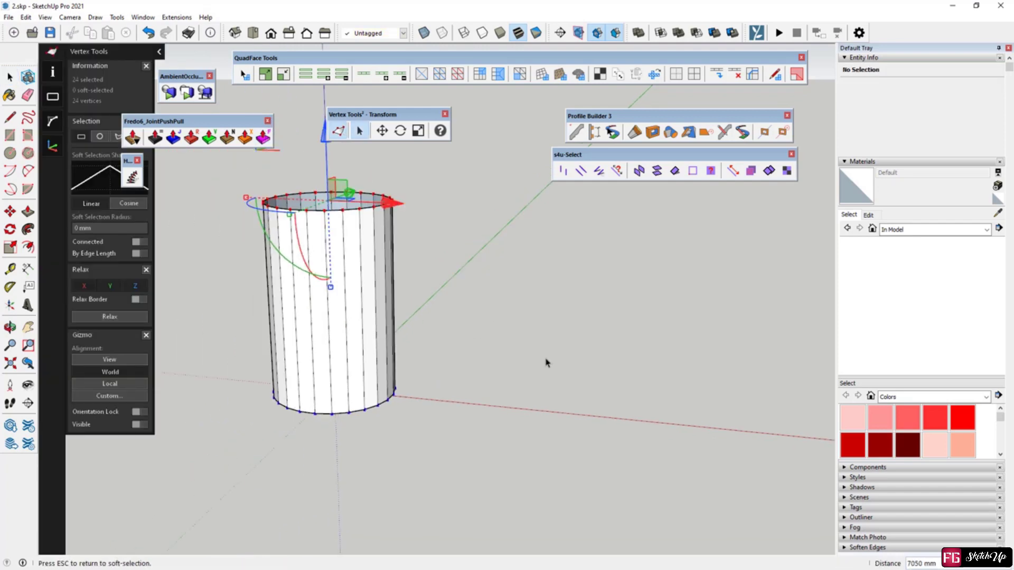
{"action": "left_click_drag", "start_coordinate": [339, 191], "coordinate": [339, 173]}
Rotate the cylinder's upper ring of vertices about the vertical axis to twist the walls into a narrow-waisted shape
{"action": "scroll", "coordinate": [350, 248], "scroll_direction": "up", "scroll_amount": 3}
{"action": "middle_click_drag", "start_coordinate": [351, 248], "coordinate": [353, 354]}
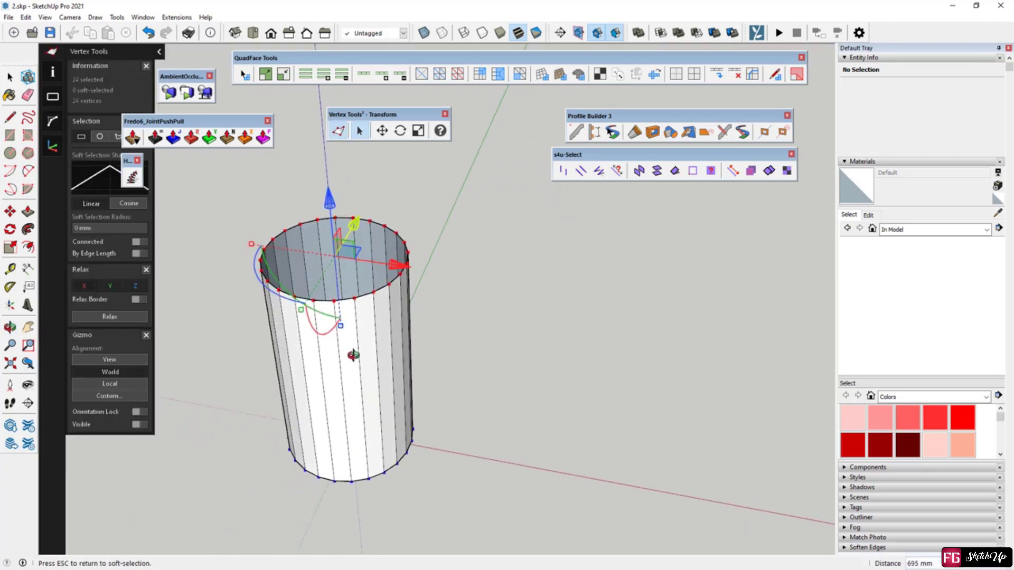
{"action": "left_click_drag", "start_coordinate": [273, 296], "coordinate": [257, 277]}
{"action": "middle_click_drag", "start_coordinate": [305, 385], "coordinate": [383, 313]}
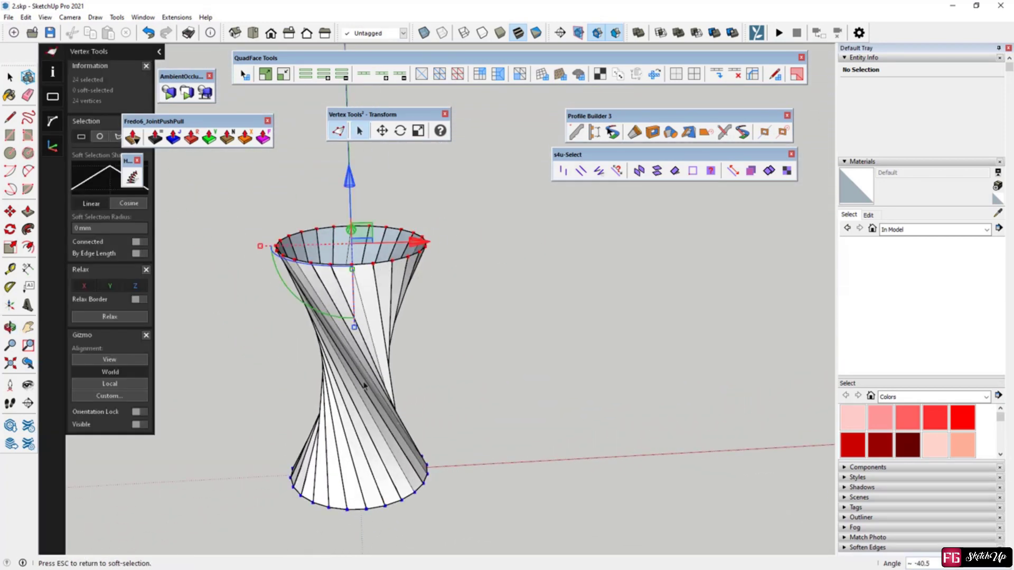
{"action": "key", "text": "o"}
{"action": "mouse_move", "coordinate": [376, 375]}
{"action": "left_mouse_down"}
{"action": "mouse_move", "coordinate": [575, 303]}
{"action": "mouse_move", "coordinate": [391, 374]}
{"action": "left_mouse_up"}
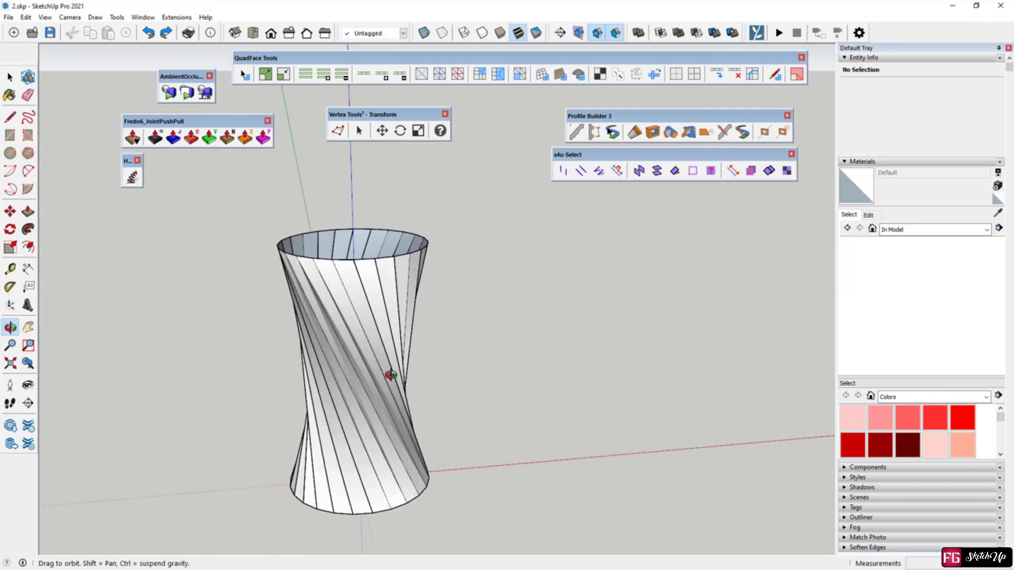
{"action": "middle_click_drag", "start_coordinate": [391, 374], "coordinate": [364, 412]}
{"action": "scroll", "coordinate": [316, 391], "scroll_direction": "down", "scroll_amount": 1}
Filter the selection of the whole twisted shape to its faces only and delete them, keeping the edges
{"action": "left_click", "coordinate": [10, 77]}
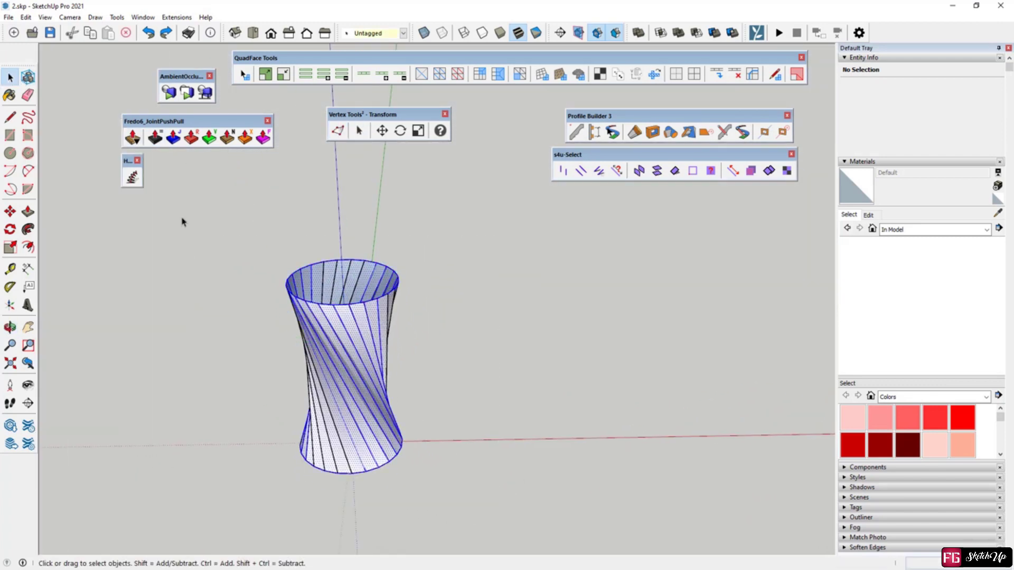
{"action": "key", "text": "ctrl+a"}
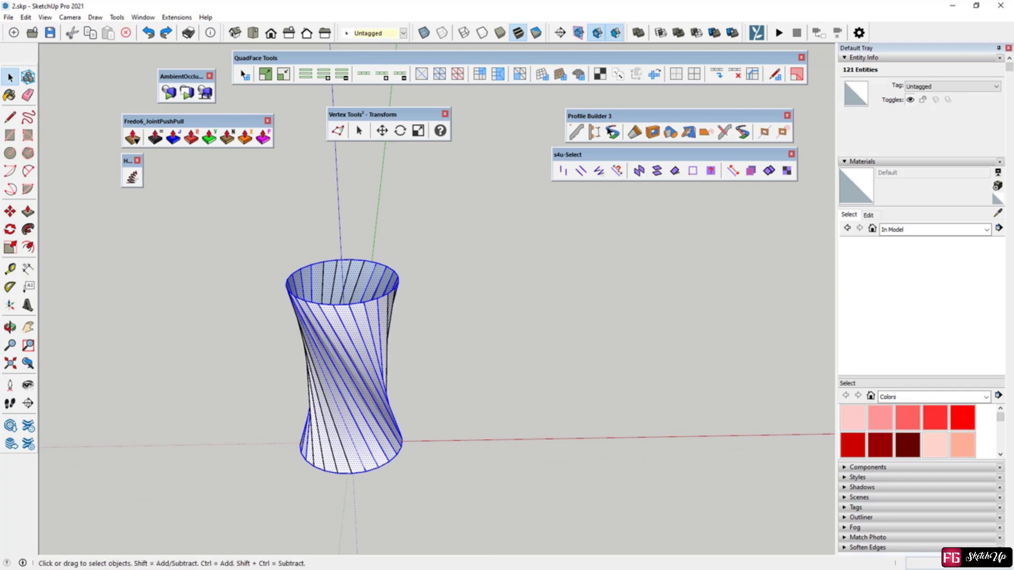
{"action": "left_click_drag", "start_coordinate": [0, 368], "coordinate": [347, 155]}
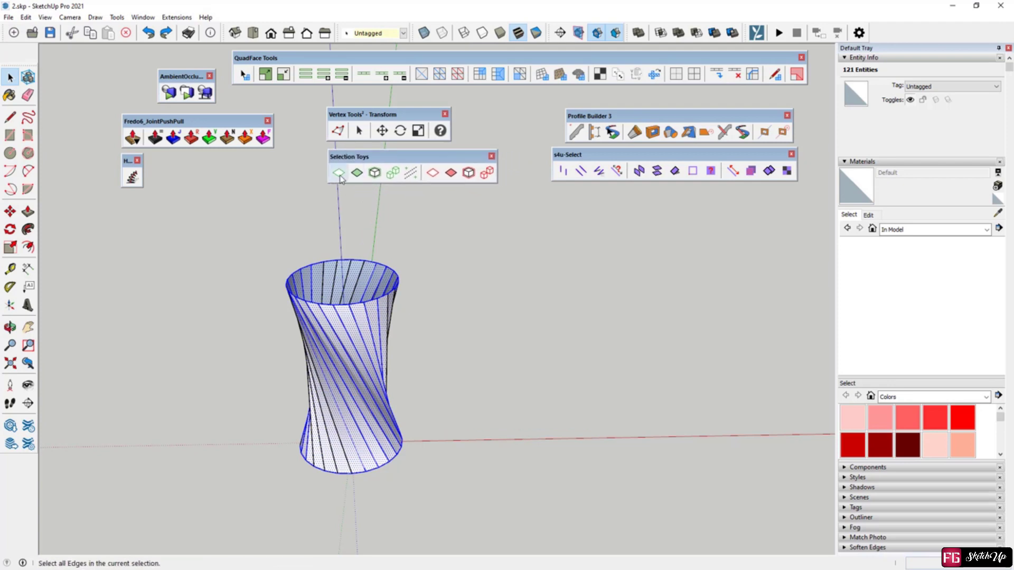
{"action": "left_click", "coordinate": [354, 174]}
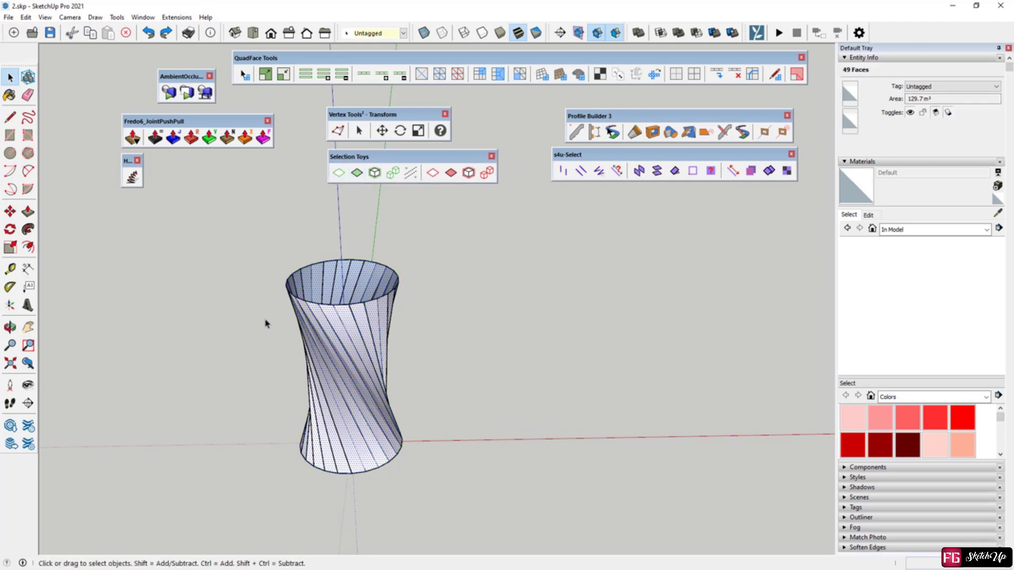
{"action": "left_click", "coordinate": [262, 372]}
{"action": "left_click_drag", "start_coordinate": [455, 508], "coordinate": [219, 232]}
{"action": "left_click", "coordinate": [357, 175]}
{"action": "key", "text": "Delete"}
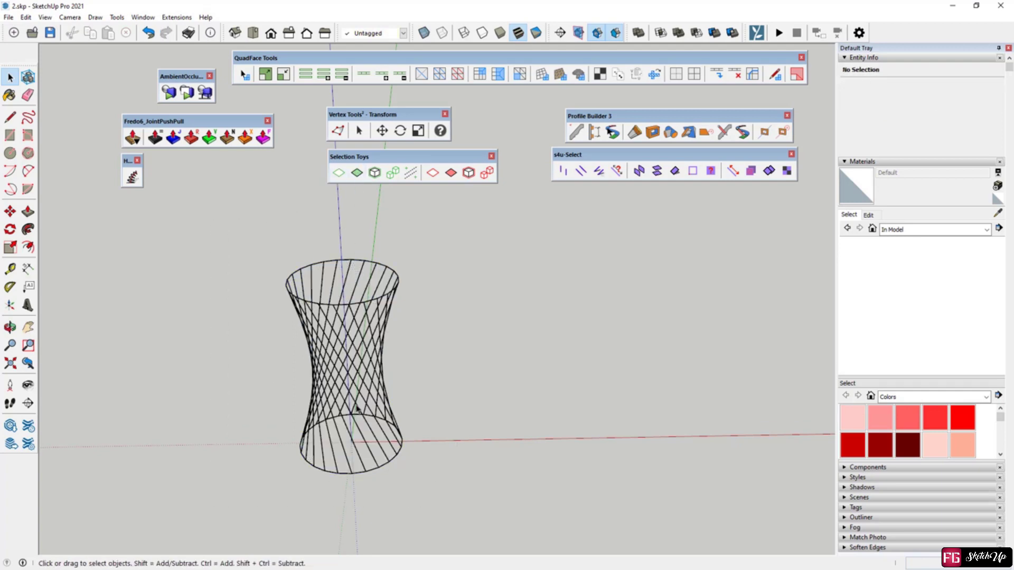
Delete the upper and lower circular edge rings, leaving only the slanted struts
{"action": "middle_click_drag", "start_coordinate": [347, 276], "coordinate": [268, 292]}
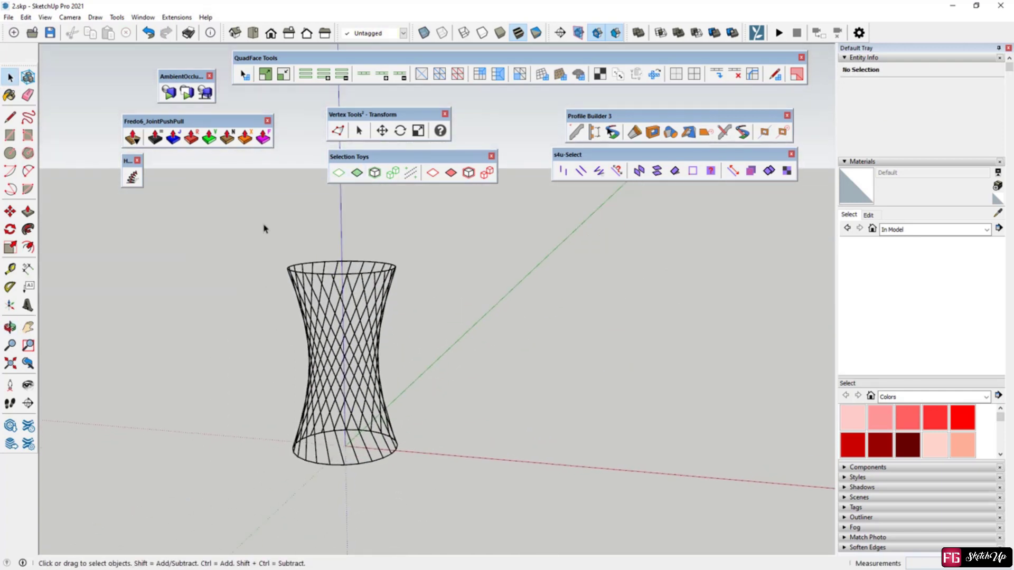
{"action": "left_click_drag", "start_coordinate": [265, 229], "coordinate": [434, 290]}
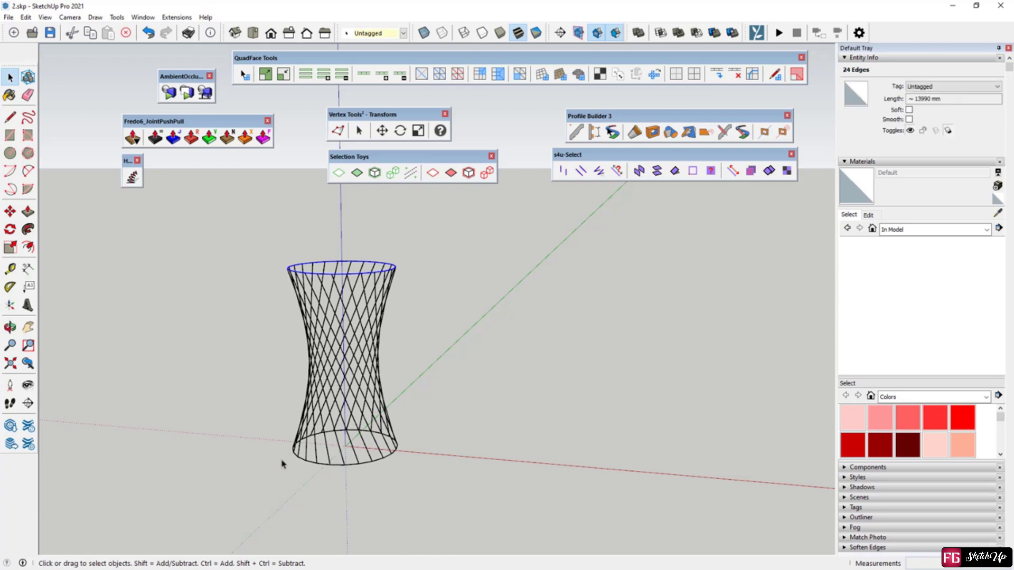
{"action": "key", "text": "Delete"}
{"action": "left_click_drag", "start_coordinate": [257, 420], "coordinate": [449, 528]}
{"action": "key", "text": "Delete"}
{"action": "scroll", "coordinate": [305, 402], "scroll_direction": "up", "scroll_amount": 1}
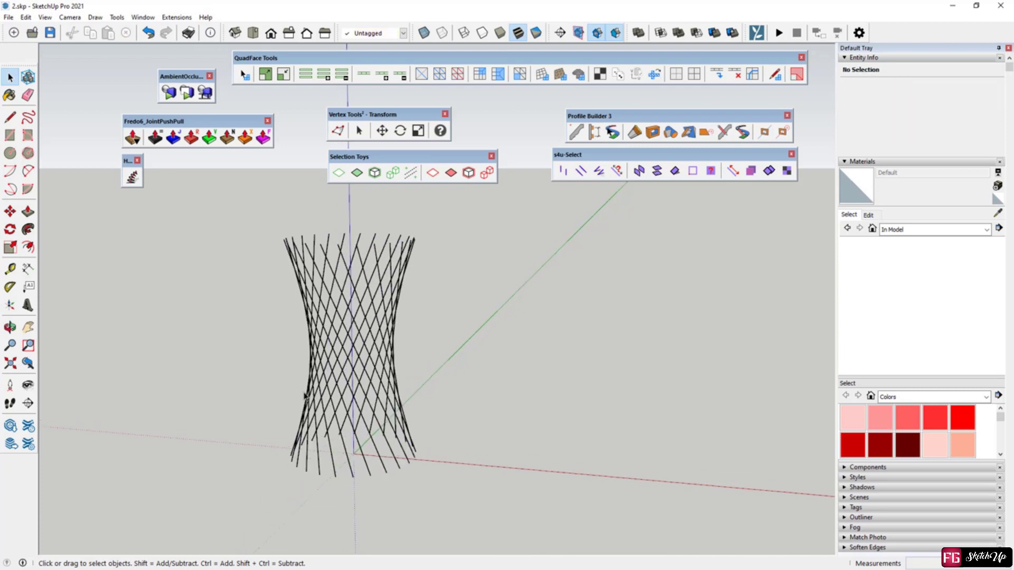
Draw a vertical line about 7745 mm long from the origin along the tower's central axis to its top
{"action": "middle_click_drag", "start_coordinate": [305, 396], "coordinate": [288, 422]}
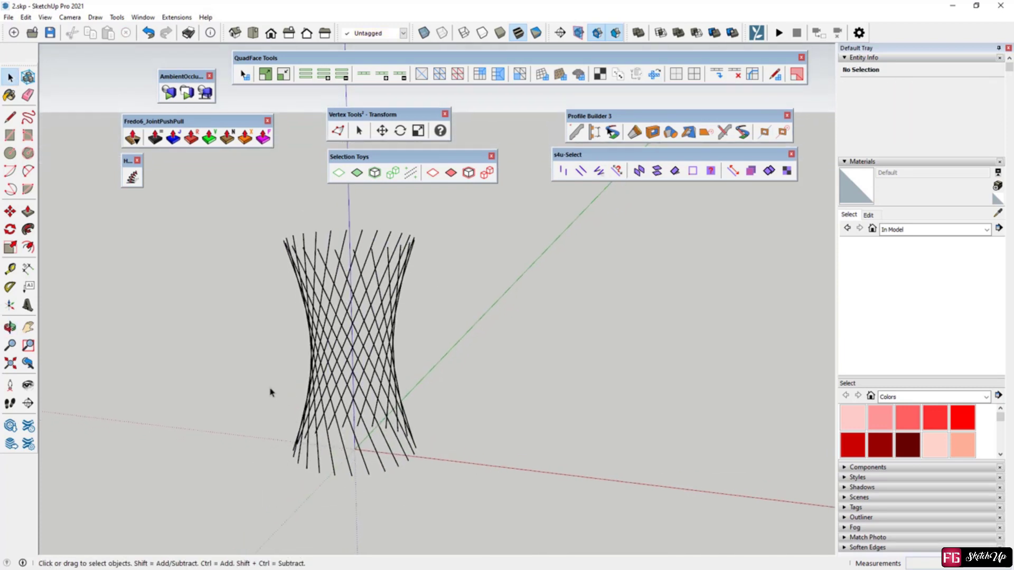
{"action": "middle_click_drag", "start_coordinate": [280, 366], "coordinate": [274, 354]}
{"action": "left_click", "coordinate": [10, 117]}
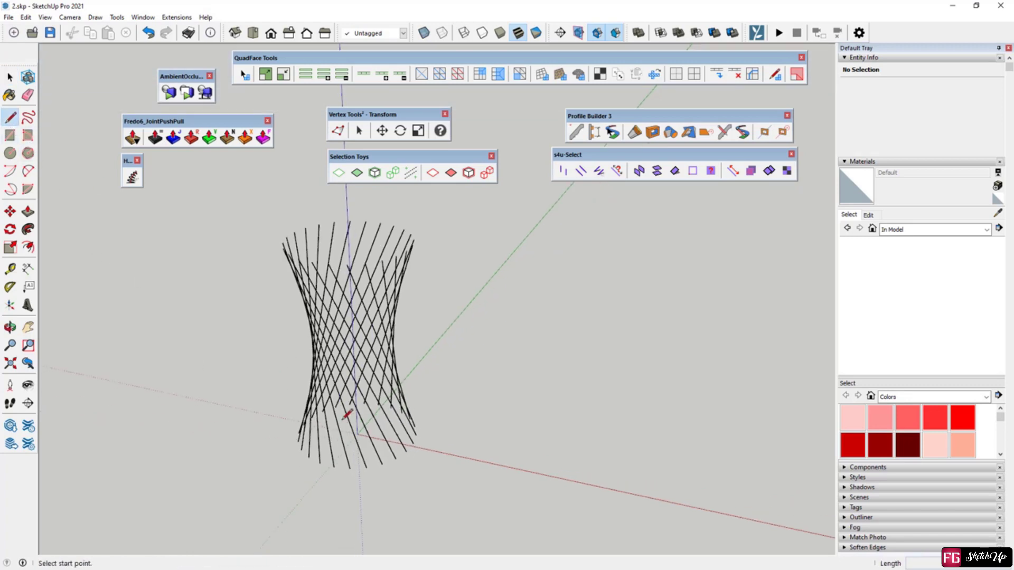
{"action": "left_click", "coordinate": [358, 434]}
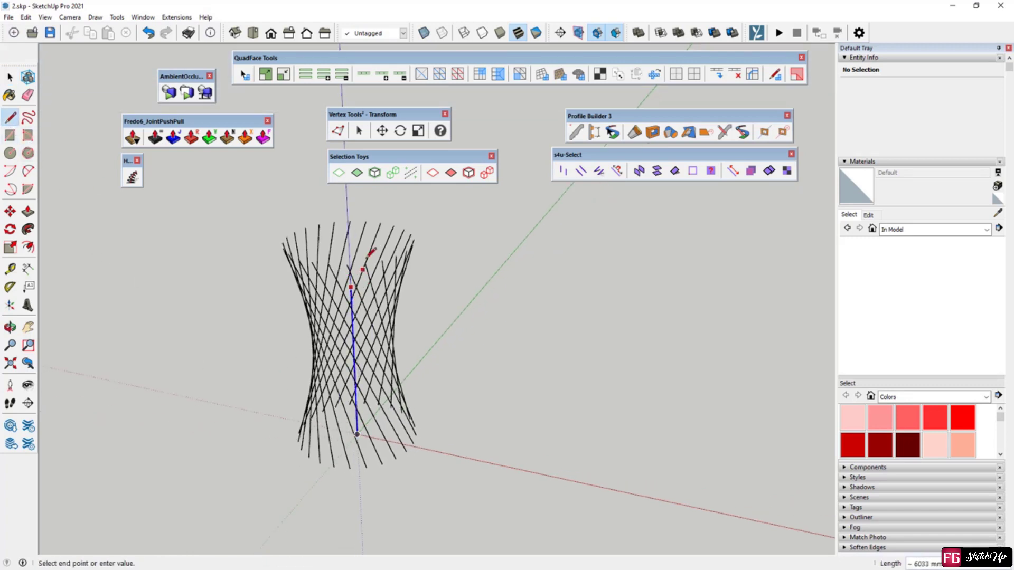
{"action": "left_click", "coordinate": [9, 77]}
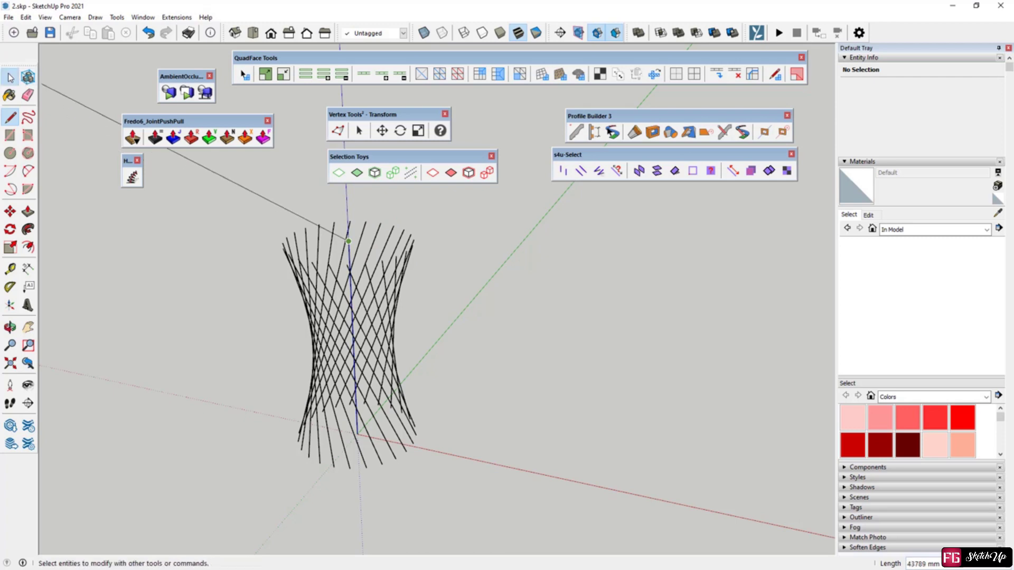
{"action": "middle_click_drag", "start_coordinate": [361, 226], "coordinate": [385, 275]}
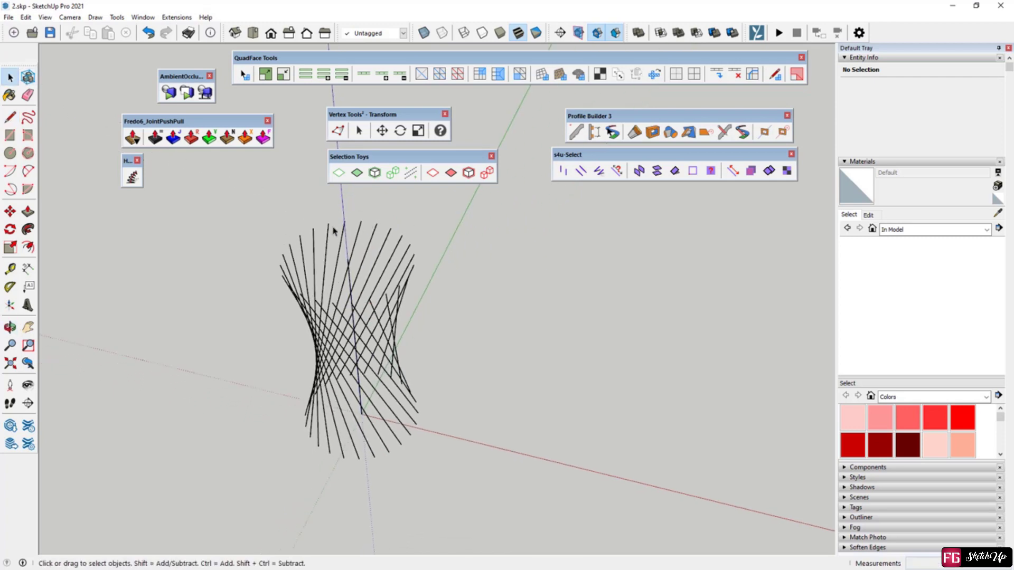
{"action": "middle_click_drag", "start_coordinate": [384, 330], "coordinate": [395, 249]}
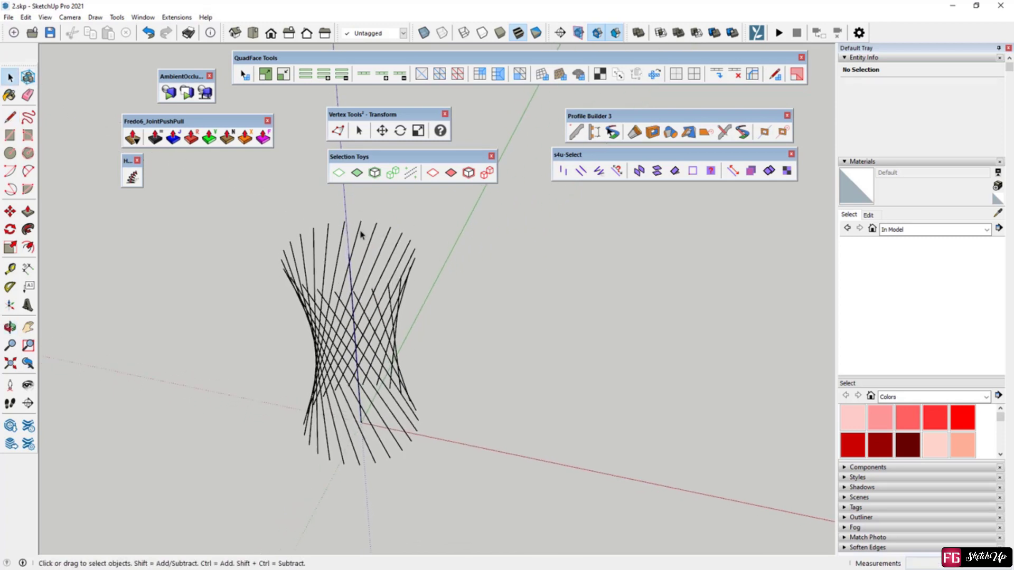
{"action": "left_click", "coordinate": [361, 419]}
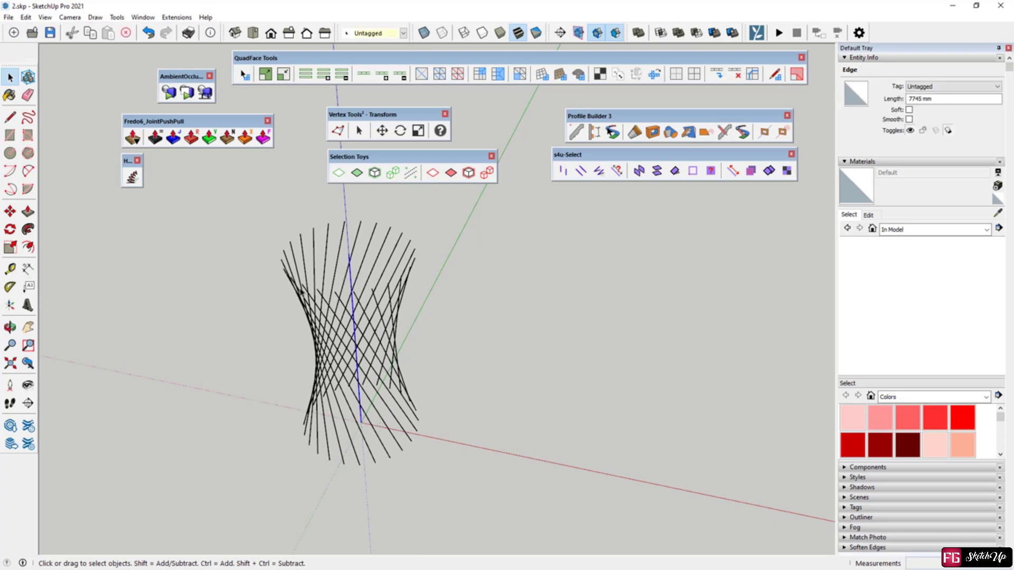
{"action": "left_click", "coordinate": [131, 178]}
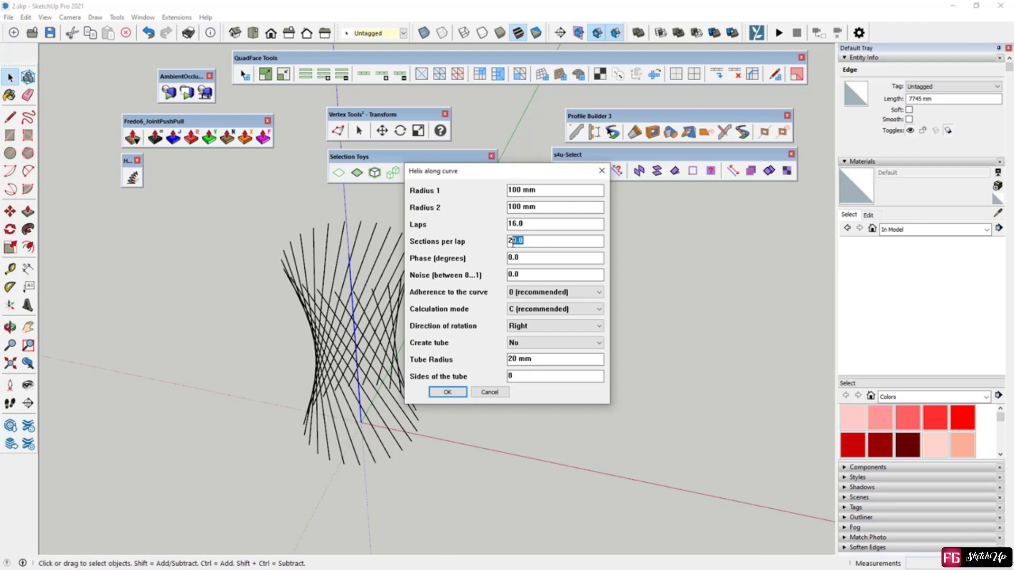
{"action": "type", "text": "64"}
{"action": "left_click", "coordinate": [458, 393]}
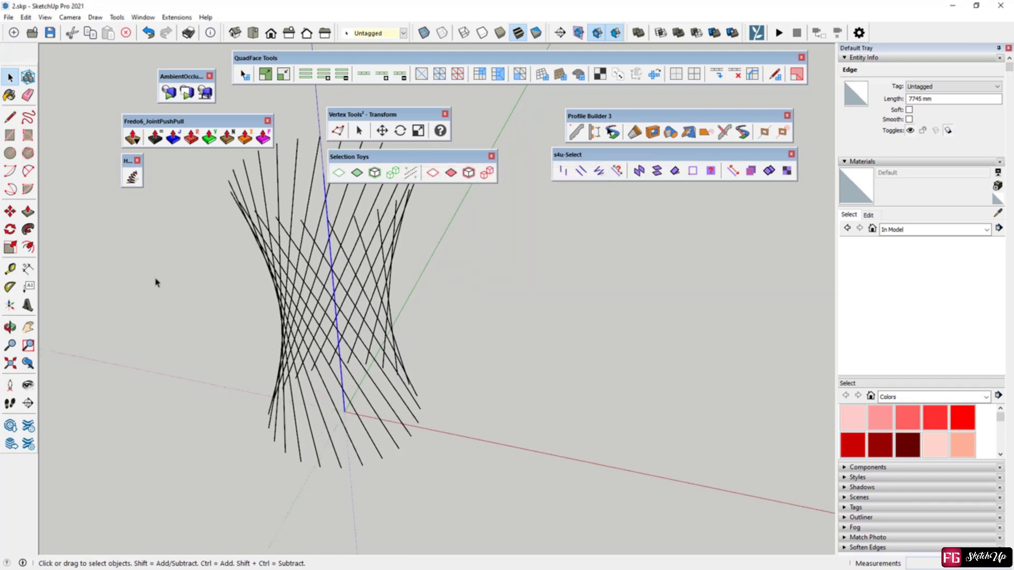
Measure the tower's base radius from the foot of the axis line to the lower end of a strut
{"action": "left_click", "coordinate": [10, 117]}
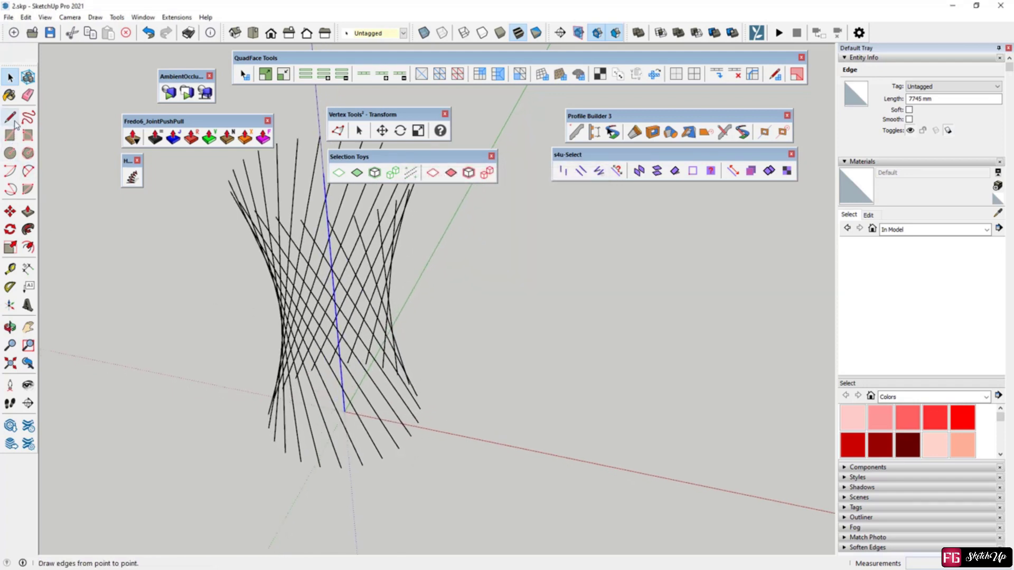
{"action": "left_click", "coordinate": [345, 410]}
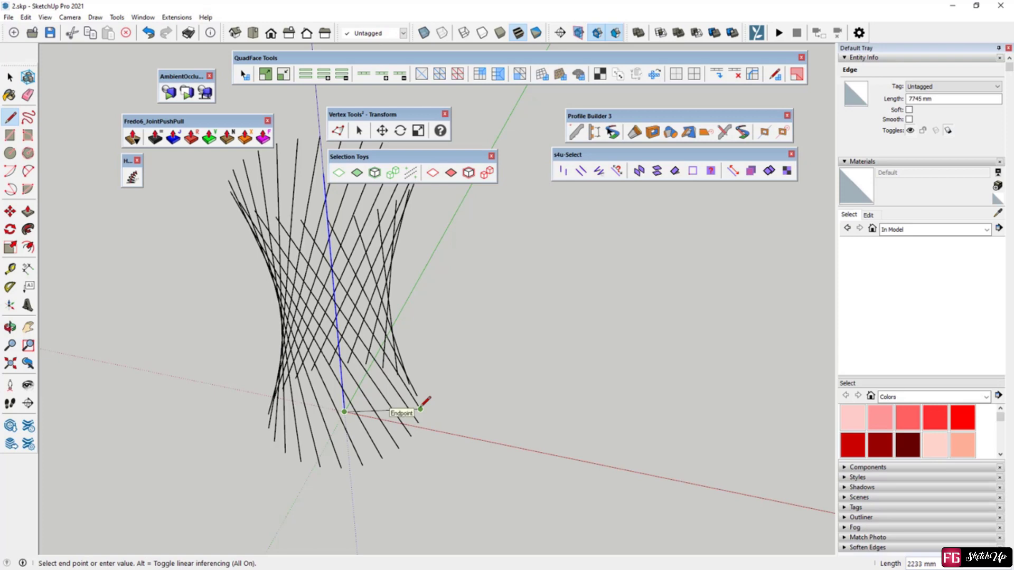
{"action": "key", "text": "space"}
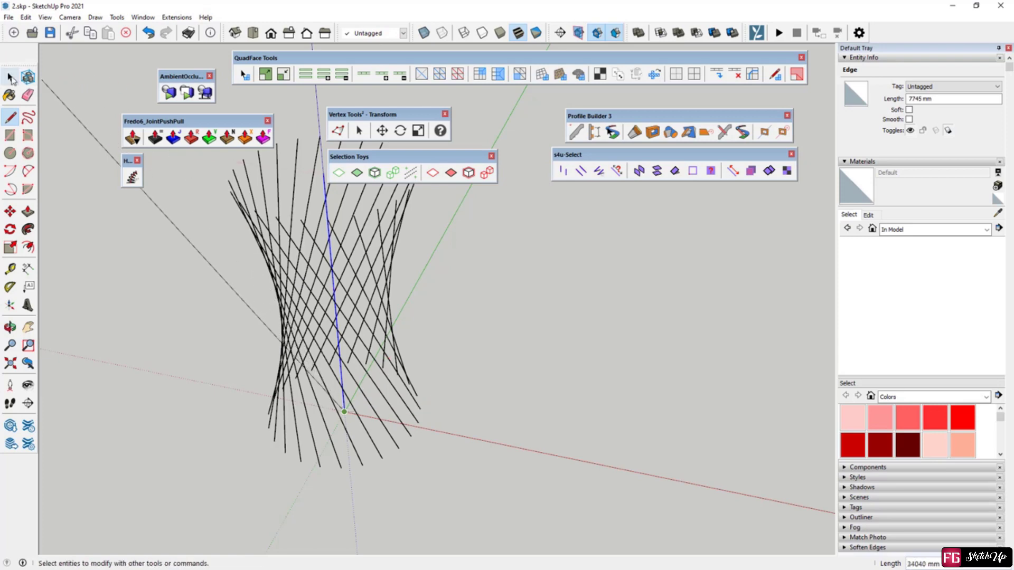
{"action": "left_click", "coordinate": [203, 348]}
Generate a helix along the central axis line with both radii set to 2233 mm, 16 laps and no tube
{"action": "scroll", "coordinate": [285, 409], "scroll_direction": "down", "scroll_amount": 1}
{"action": "left_click", "coordinate": [332, 381]}
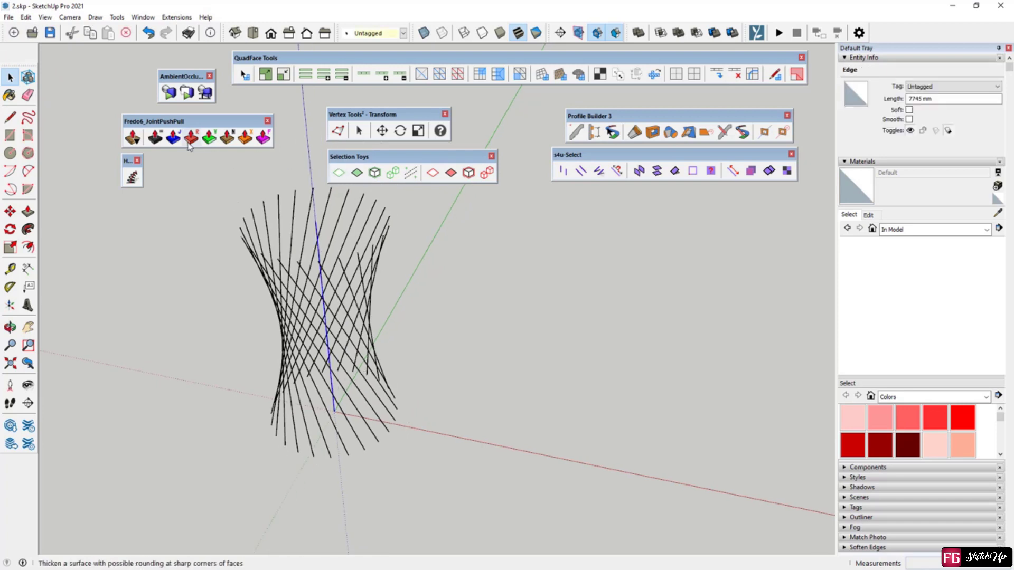
{"action": "left_click", "coordinate": [132, 177]}
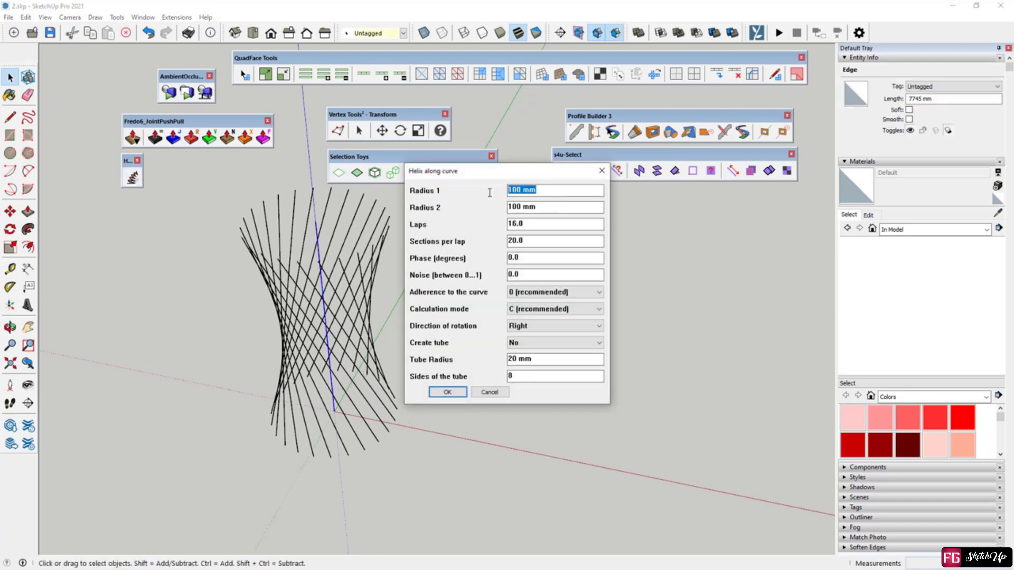
{"action": "type", "text": "2233"}
{"action": "key", "text": "Tab"}
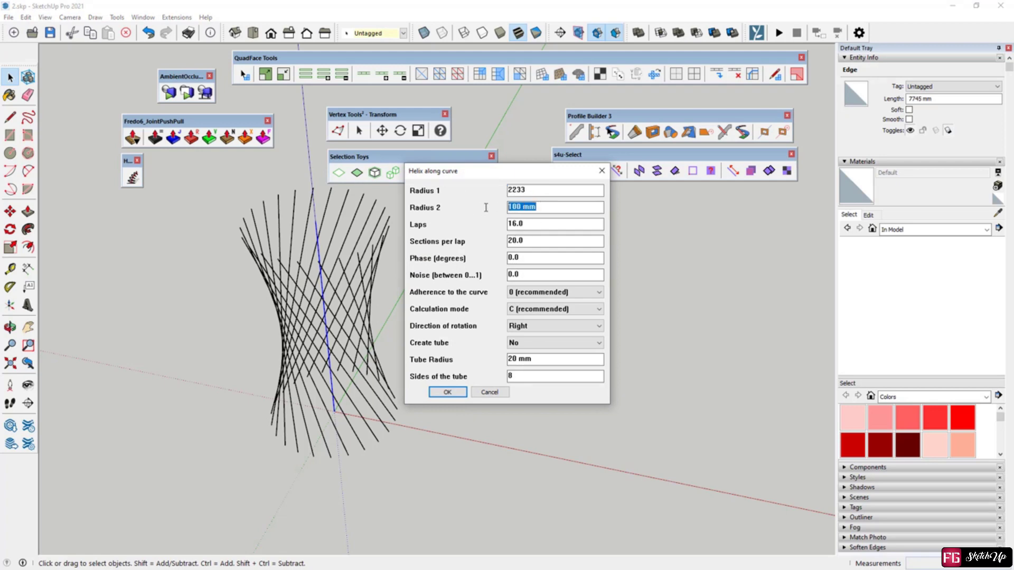
{"action": "type", "text": "2233"}
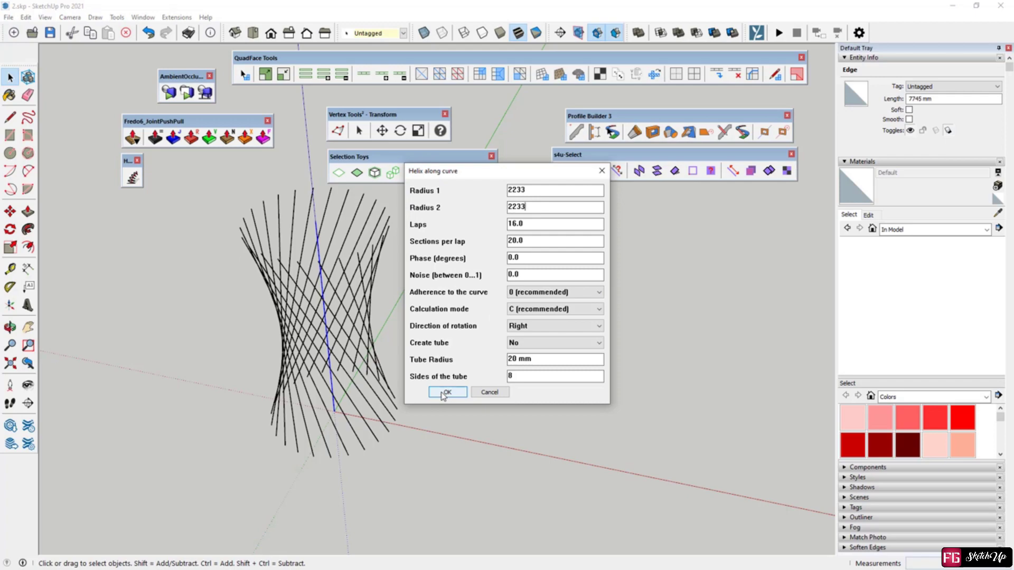
{"action": "left_click", "coordinate": [442, 395]}
Explode the generated helix group and regroup its bare curve
{"action": "middle_click_drag", "start_coordinate": [322, 285], "coordinate": [223, 368]}
{"action": "scroll", "coordinate": [285, 319], "scroll_direction": "up", "scroll_amount": 1}
{"action": "middle_click_drag", "start_coordinate": [279, 315], "coordinate": [403, 249]}
{"action": "left_click", "coordinate": [268, 297]}
{"action": "right_click", "coordinate": [268, 299]}
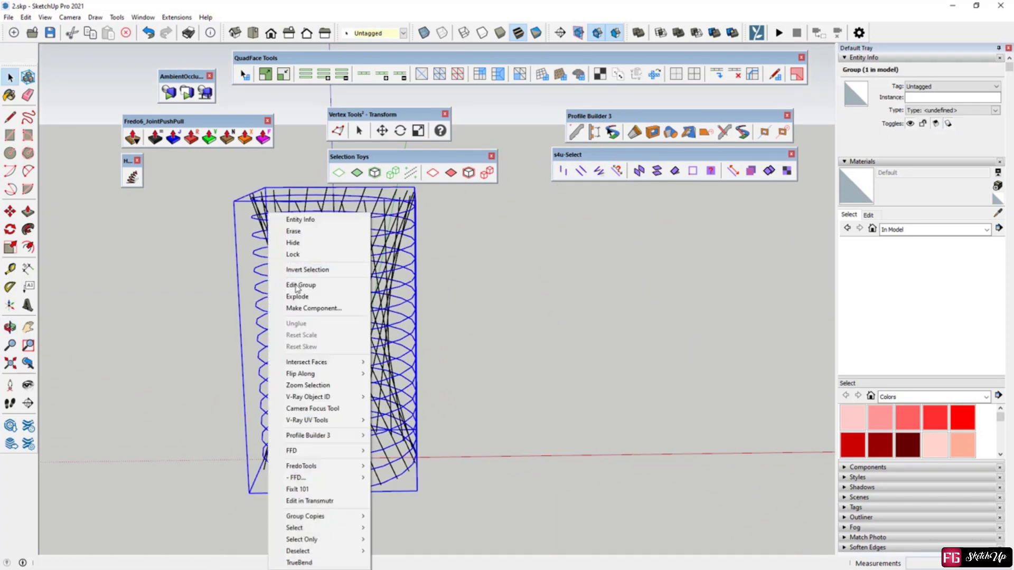
{"action": "left_click", "coordinate": [296, 283]}
{"action": "left_click", "coordinate": [262, 305]}
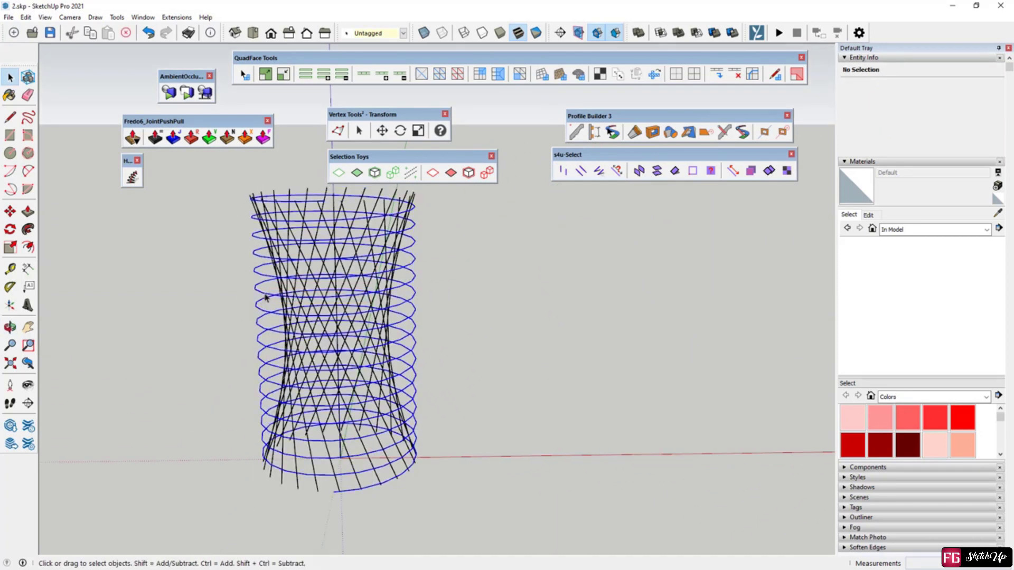
{"action": "right_click", "coordinate": [265, 294]}
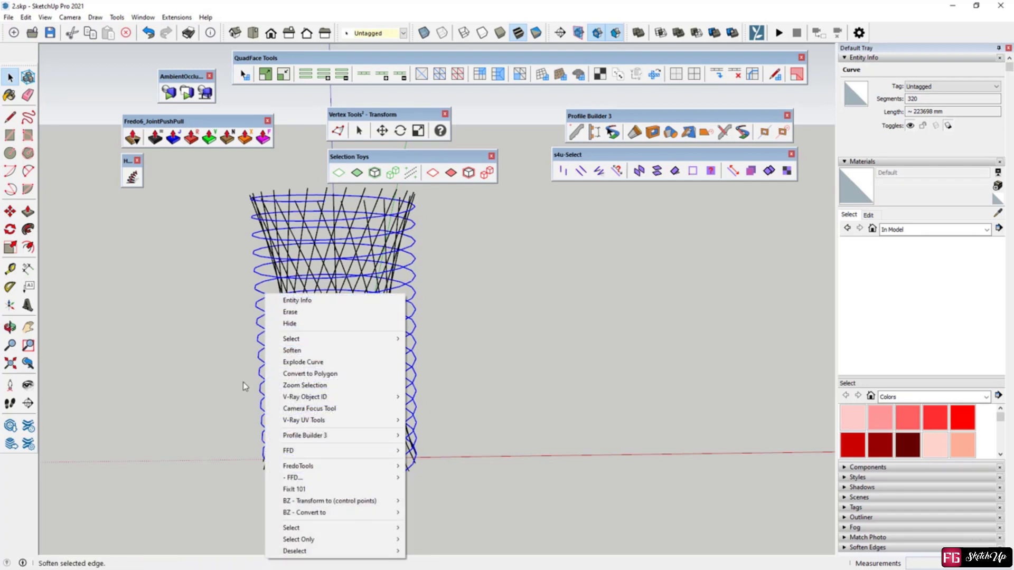
{"action": "left_click", "coordinate": [247, 346]}
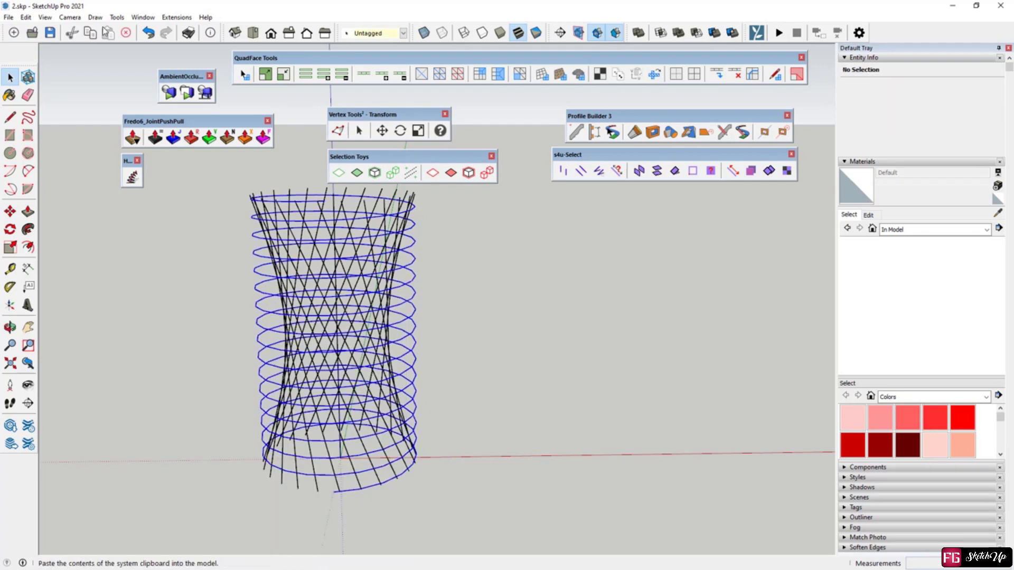
{"action": "left_click", "coordinate": [28, 17]}
{"action": "left_click", "coordinate": [52, 233]}
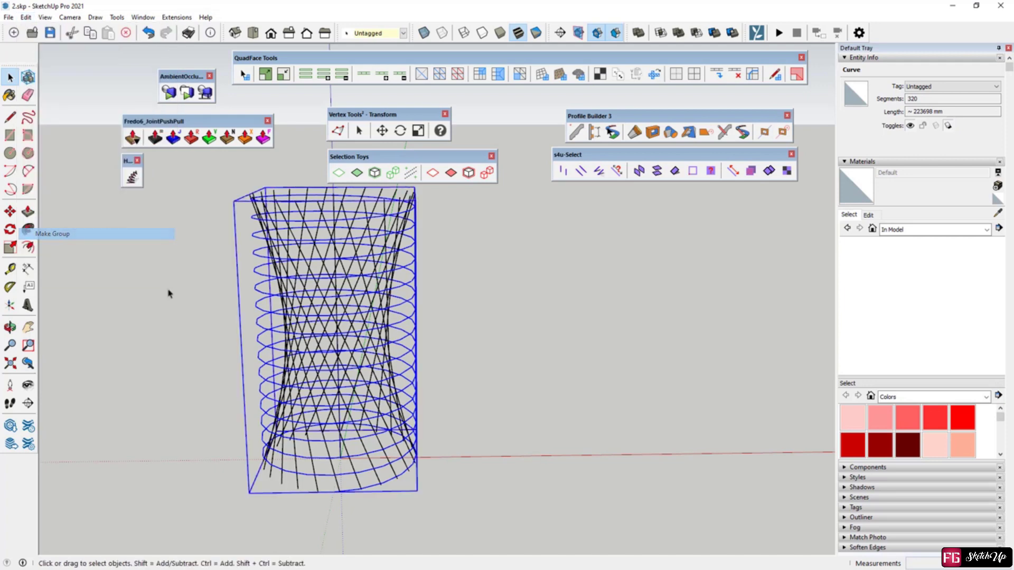
Apply an NxN FFD cage to the helix group with width 3, depth 3, height 4 and subdivide false
{"action": "right_click", "coordinate": [405, 361]}
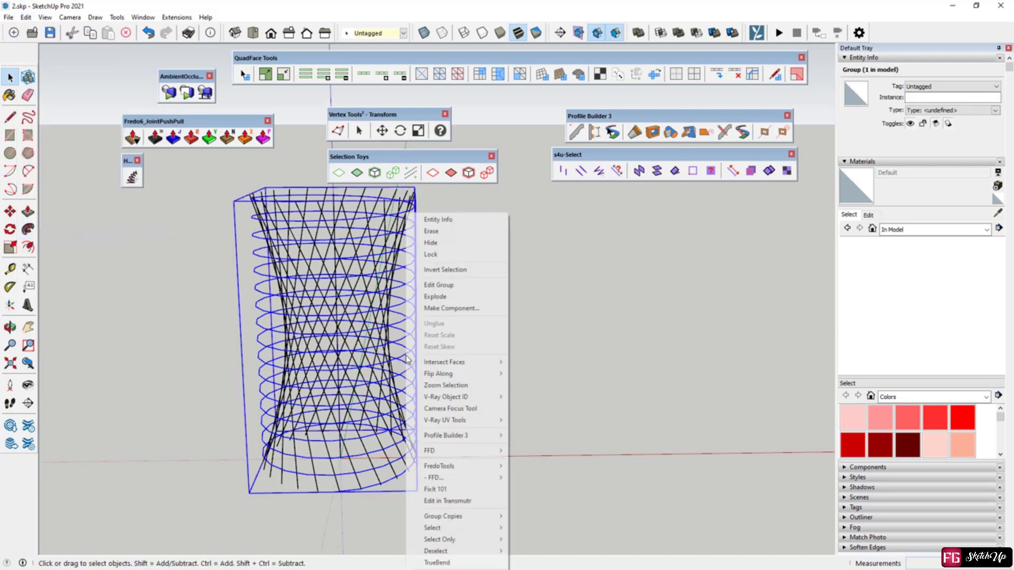
{"action": "mouse_move", "coordinate": [453, 481]}
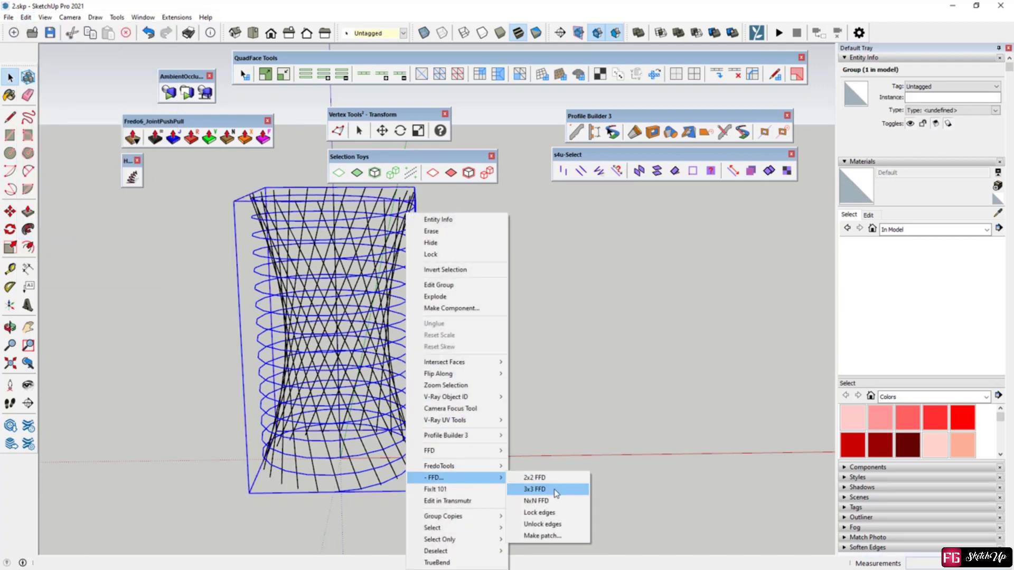
{"action": "left_click", "coordinate": [544, 501]}
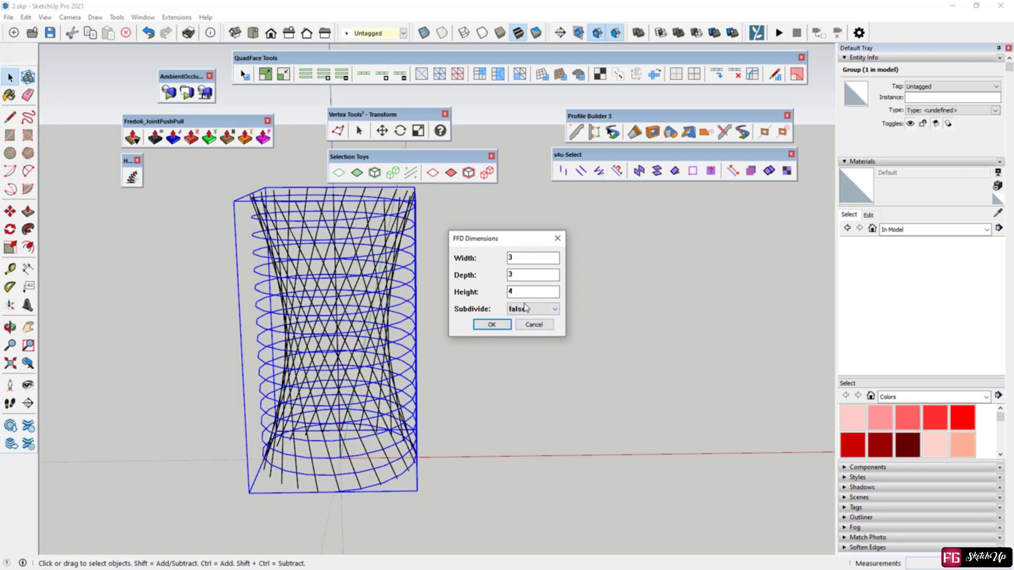
{"action": "left_click", "coordinate": [491, 324]}
Scale the upper-middle layer of nine FFD control points inward about its center, finishing with a factor of 0.82 in front view
{"action": "key", "text": "o"}
{"action": "left_click_drag", "start_coordinate": [232, 400], "coordinate": [433, 323]}
{"action": "key", "text": "space"}
{"action": "double_click", "coordinate": [241, 294]}
{"action": "middle_click_drag", "start_coordinate": [423, 298], "coordinate": [264, 397]}
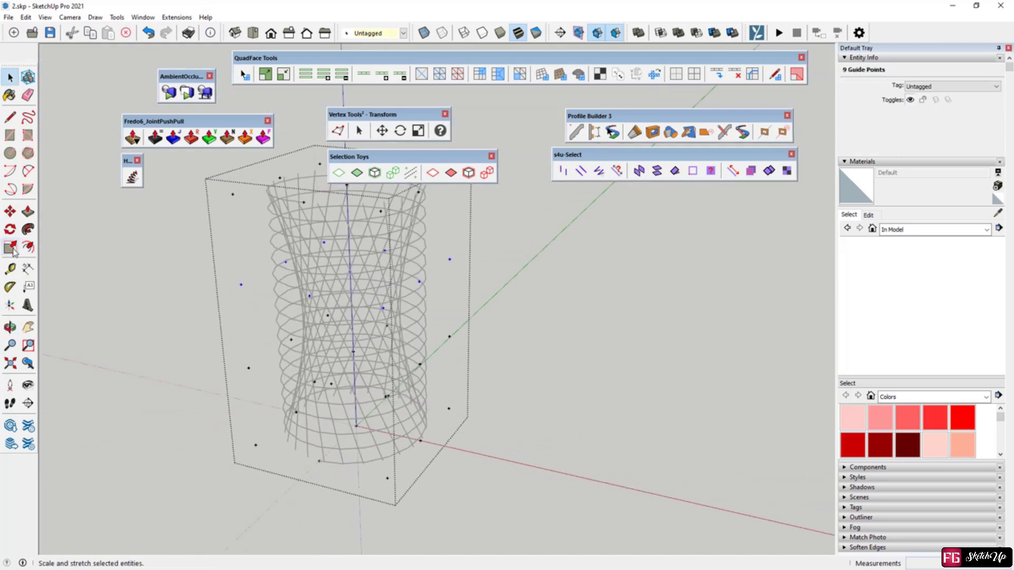
{"action": "key", "text": "s"}
{"action": "left_click_drag", "start_coordinate": [449, 258], "coordinate": [400, 265], "text": "ctrl"}
{"action": "key", "text": "F3"}
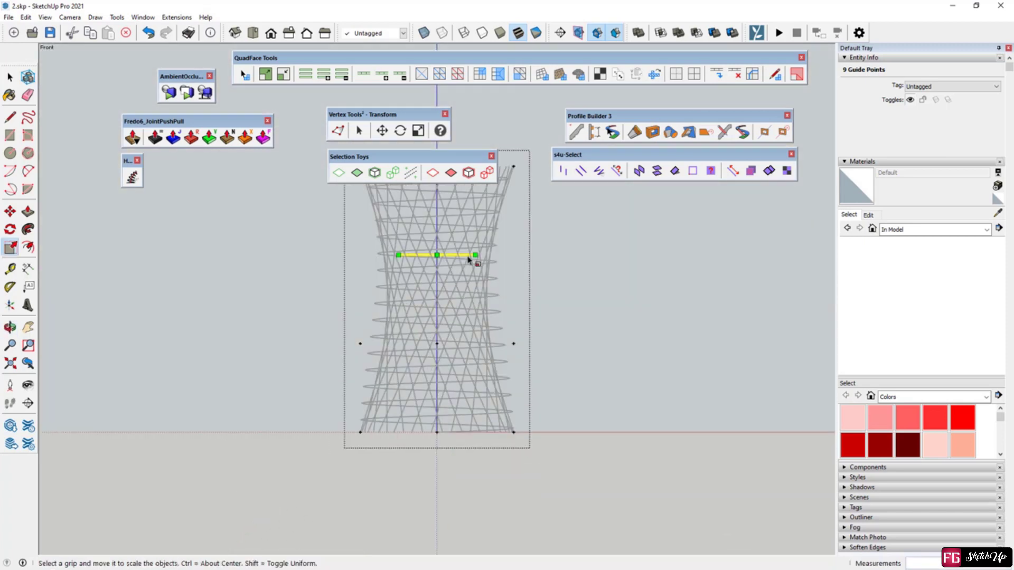
{"action": "left_click_drag", "start_coordinate": [475, 255], "coordinate": [468, 255], "text": "ctrl"}
Scale the lower-middle layer of nine FFD control points inward about its center until the helix follows the struts' waist
{"action": "left_click", "coordinate": [10, 77]}
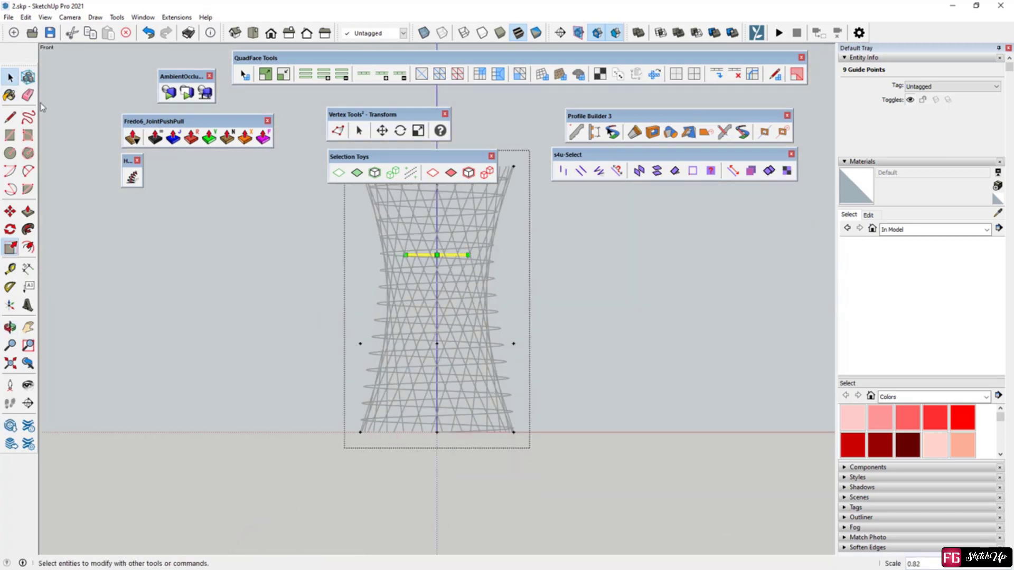
{"action": "left_click_drag", "start_coordinate": [352, 327], "coordinate": [524, 379]}
{"action": "left_click", "coordinate": [10, 247]}
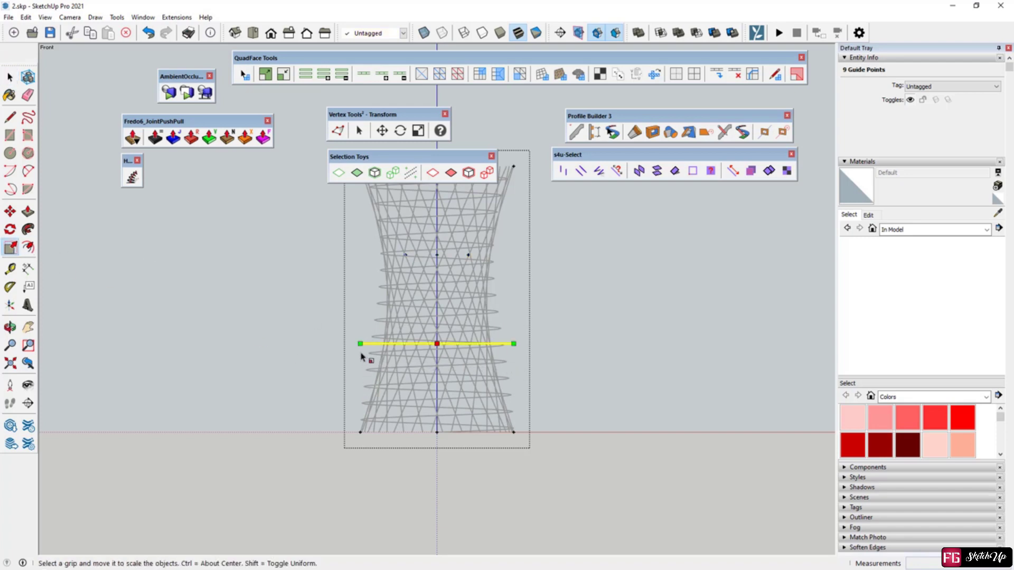
{"action": "left_click_drag", "start_coordinate": [360, 344], "coordinate": [384, 344], "text": "ctrl"}
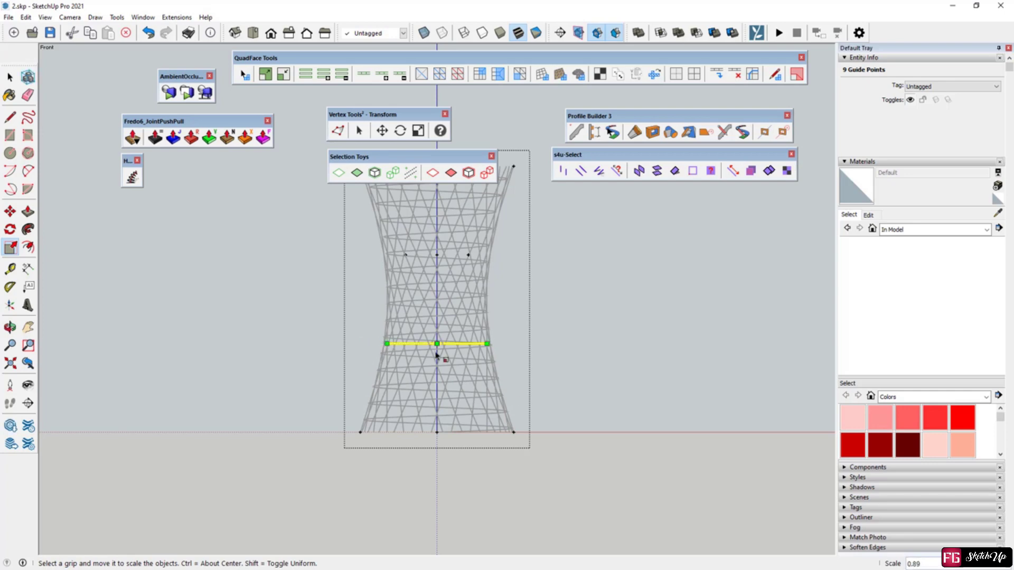
{"action": "key", "text": "space"}
{"action": "left_click", "coordinate": [315, 342]}
Select all slanted struts by matching the length of one strut and make them a component
{"action": "middle_click_drag", "start_coordinate": [314, 343], "coordinate": [285, 401]}
{"action": "scroll", "coordinate": [240, 394], "scroll_direction": "down", "scroll_amount": 2}
{"action": "scroll", "coordinate": [449, 292], "scroll_direction": "up", "scroll_amount": 1}
{"action": "middle_click_drag", "start_coordinate": [269, 293], "coordinate": [310, 268]}
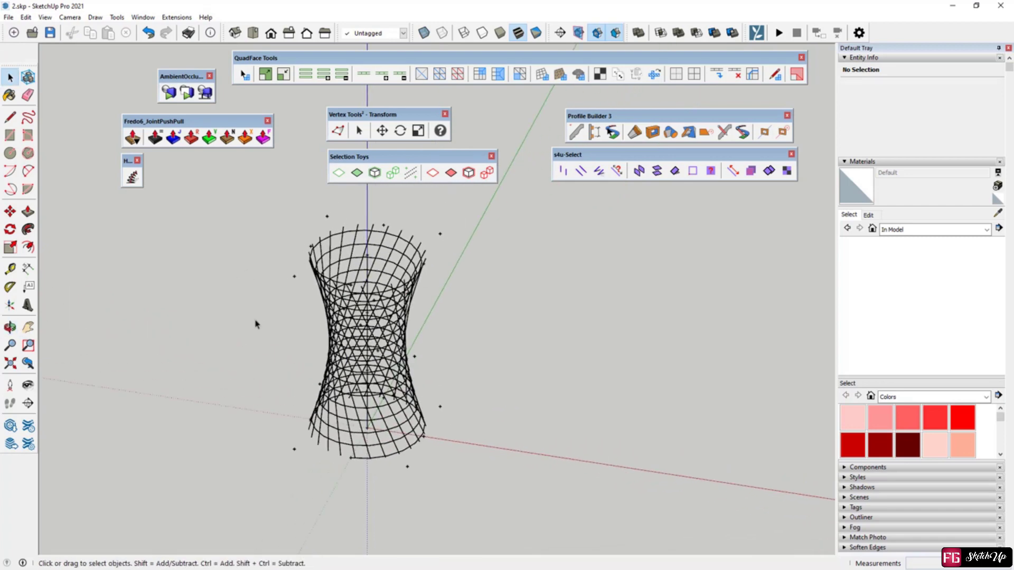
{"action": "scroll", "coordinate": [360, 404], "scroll_direction": "up", "scroll_amount": 1}
{"action": "middle_click_drag", "start_coordinate": [344, 455], "coordinate": [345, 416]}
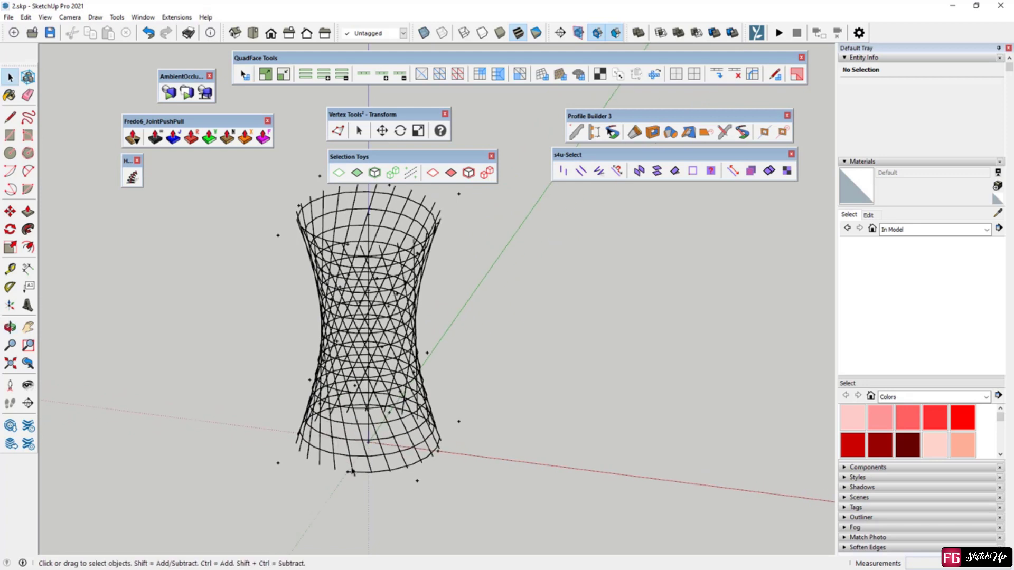
{"action": "left_click", "coordinate": [346, 433]}
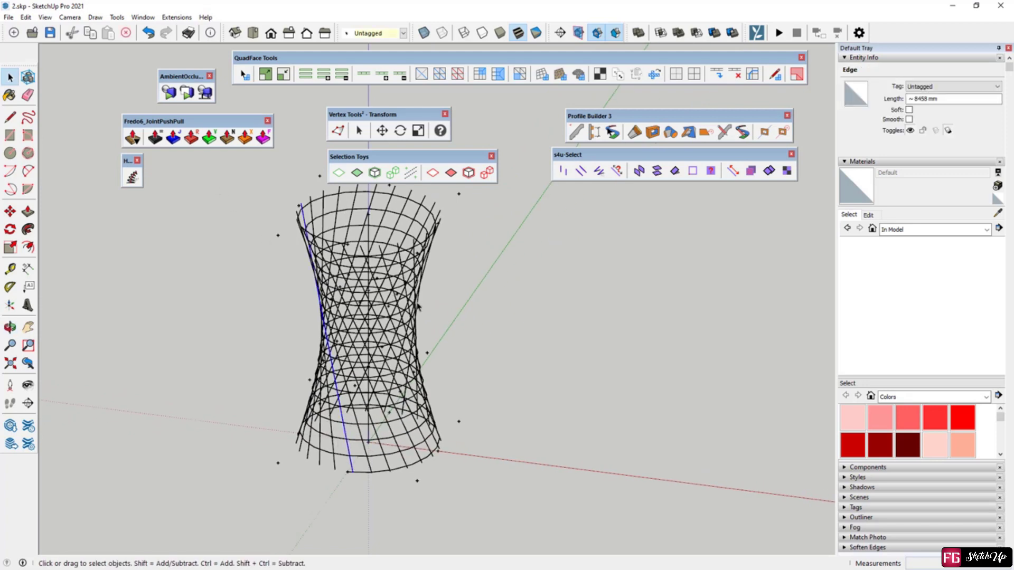
{"action": "left_click", "coordinate": [732, 174]}
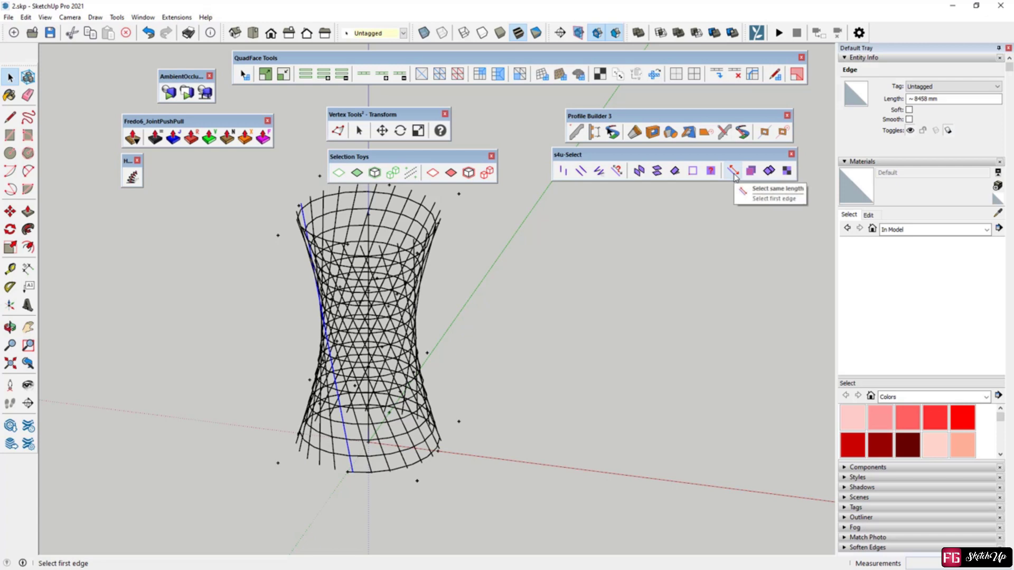
{"action": "left_click", "coordinate": [733, 173]}
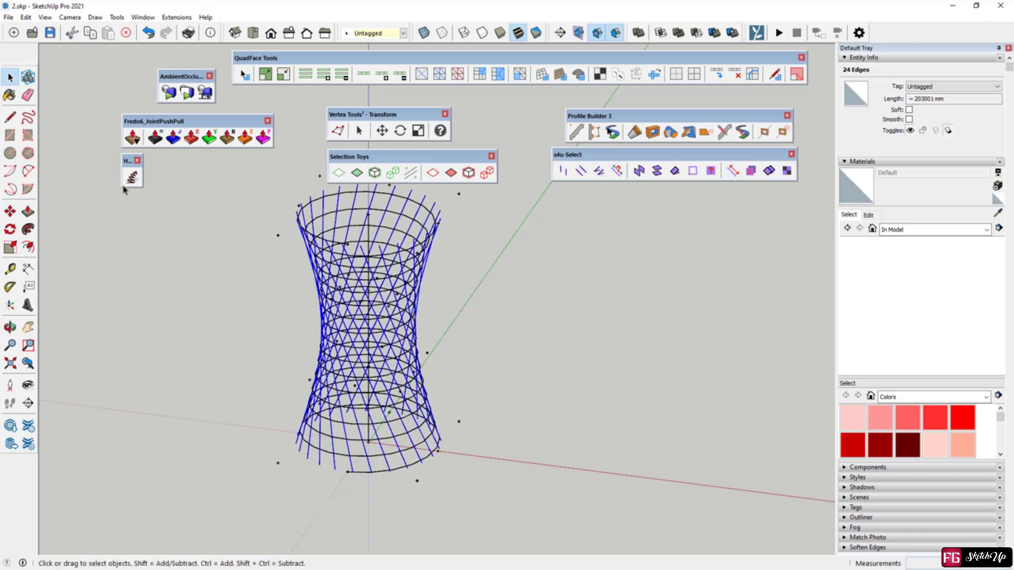
{"action": "left_click", "coordinate": [28, 77]}
{"action": "left_click", "coordinate": [224, 391]}
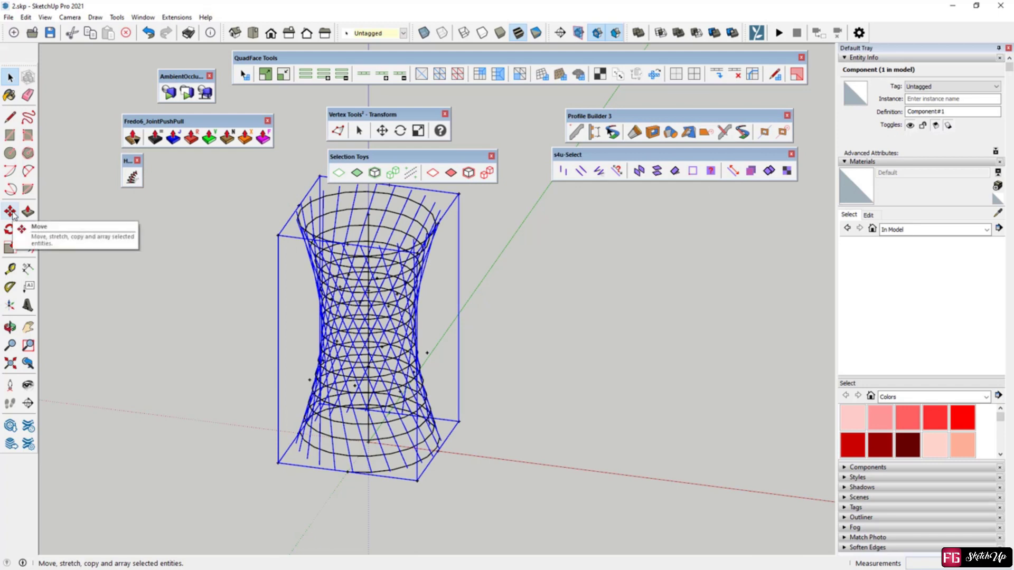
Paste the central axis line in place inside the strut component
{"action": "left_click", "coordinate": [331, 448]}
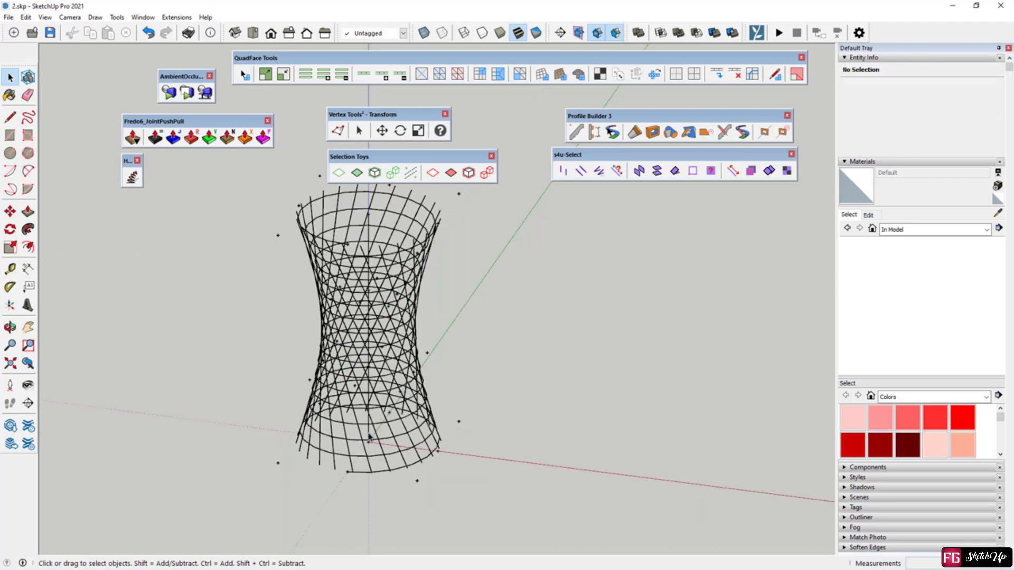
{"action": "left_click", "coordinate": [369, 436]}
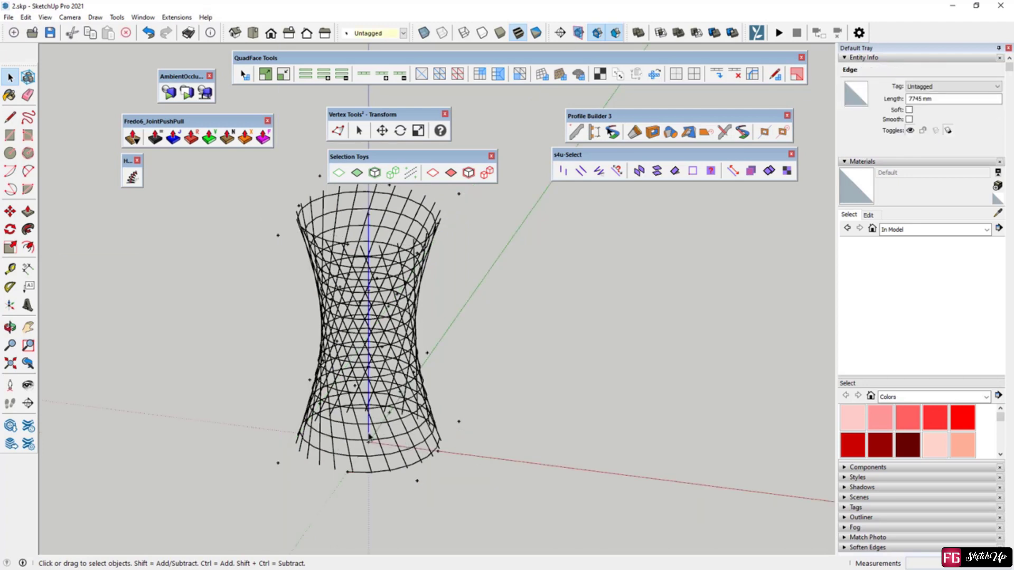
{"action": "double_click", "coordinate": [368, 439]}
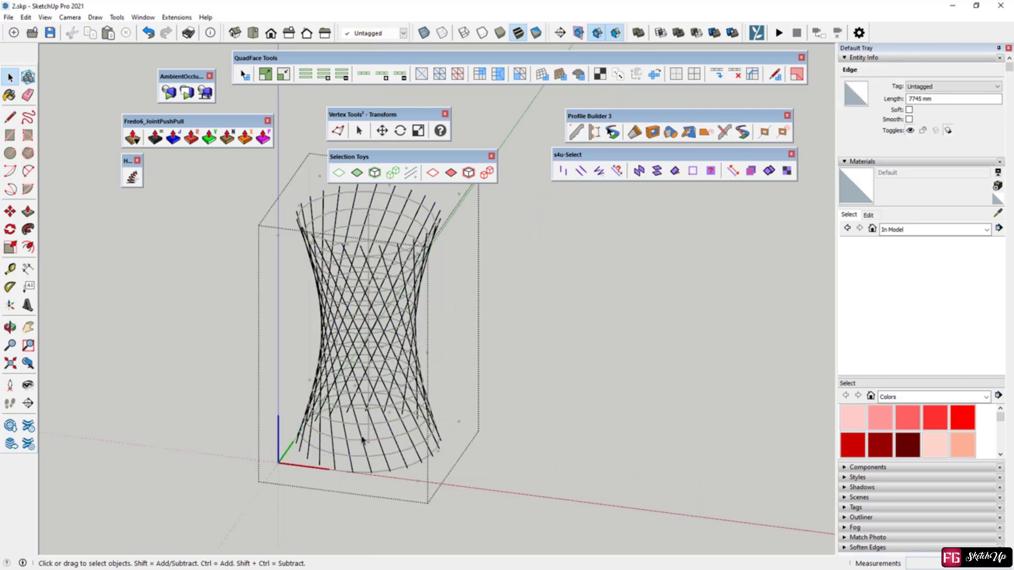
{"action": "left_click", "coordinate": [26, 17]}
{"action": "left_click", "coordinate": [52, 91]}
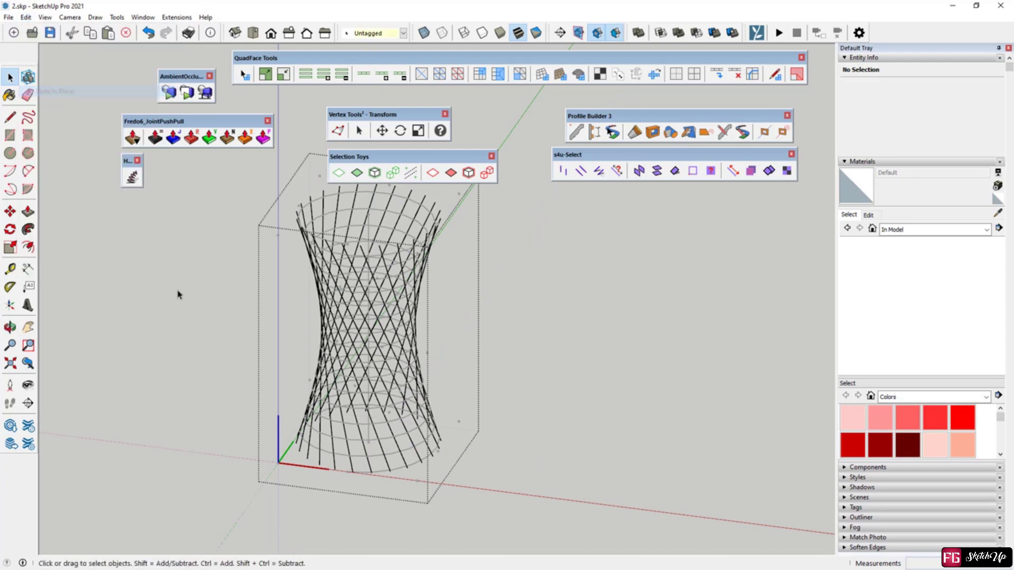
{"action": "left_click", "coordinate": [162, 379]}
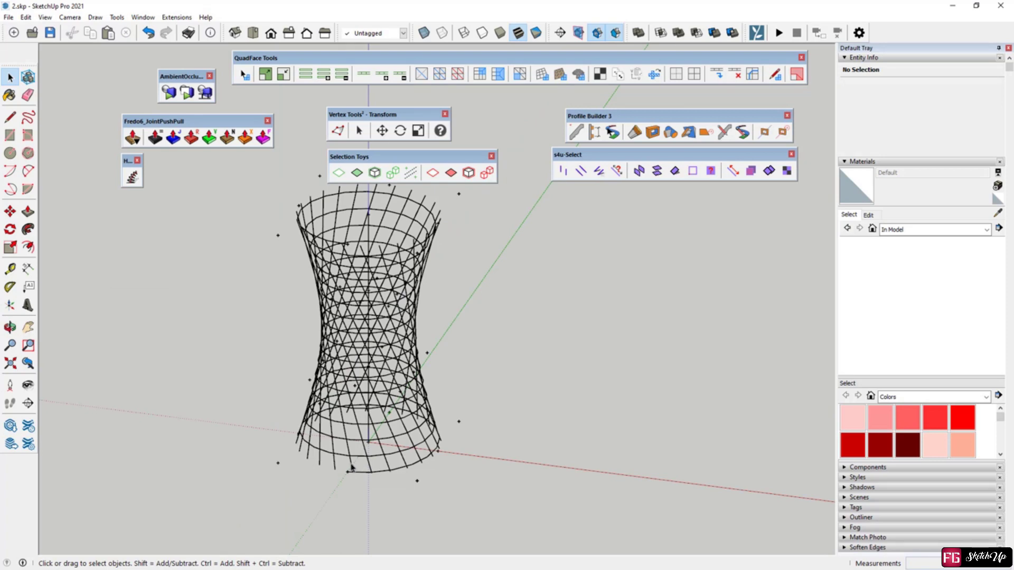
Copy the strut component along the red axis to a clear spot beside the tower, using the foot of the axis line as base point
{"action": "left_click", "coordinate": [331, 461]}
{"action": "middle_click_drag", "start_coordinate": [331, 461], "coordinate": [357, 498]}
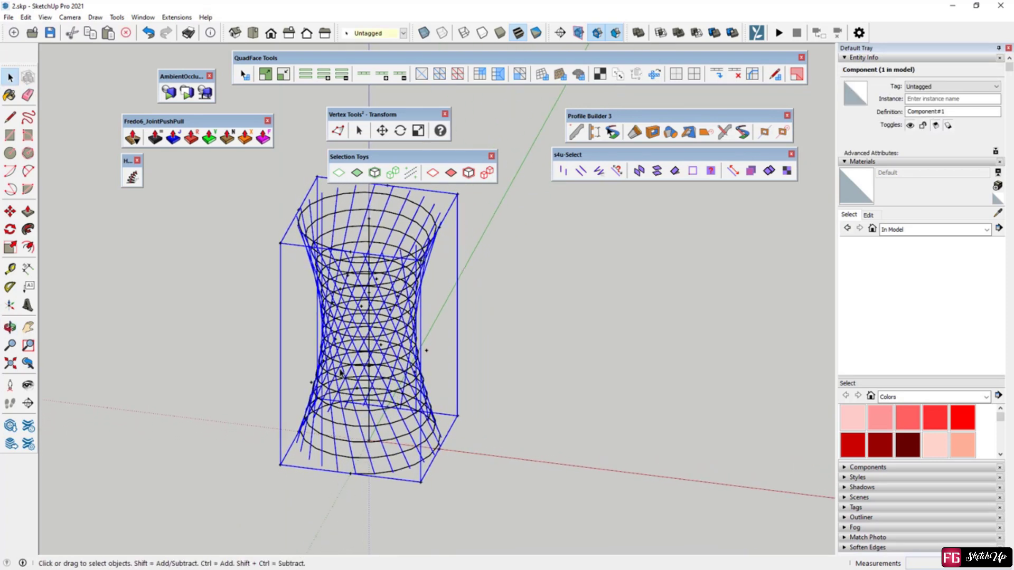
{"action": "left_click", "coordinate": [10, 211]}
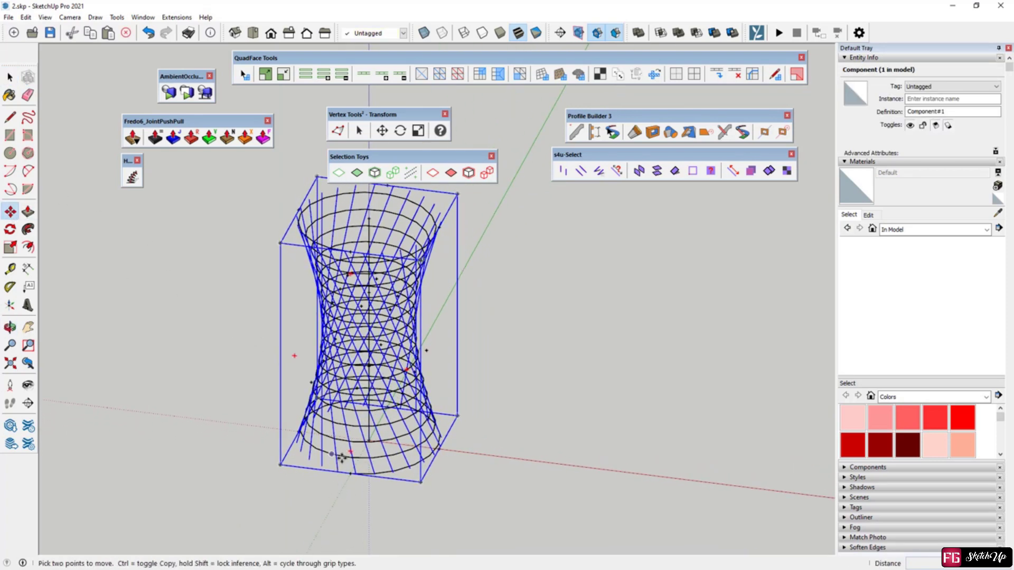
{"action": "left_click", "coordinate": [369, 439]}
{"action": "key", "text": "ctrl"}
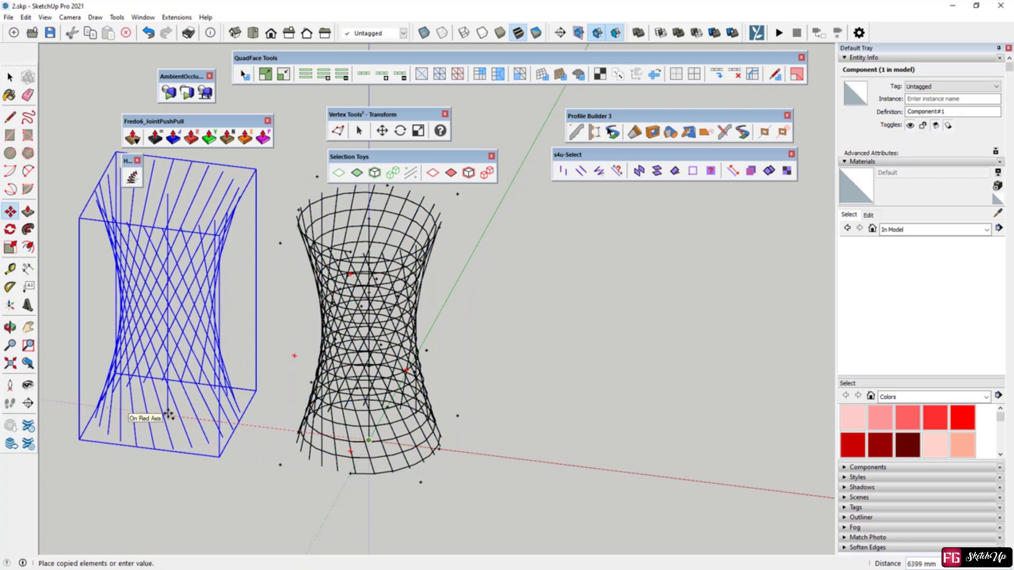
{"action": "left_click", "coordinate": [143, 419]}
Flip the copied strut component along its green axis
{"action": "scroll", "coordinate": [379, 405], "scroll_direction": "down", "scroll_amount": 1}
{"action": "middle_click_drag", "start_coordinate": [421, 398], "coordinate": [364, 396]}
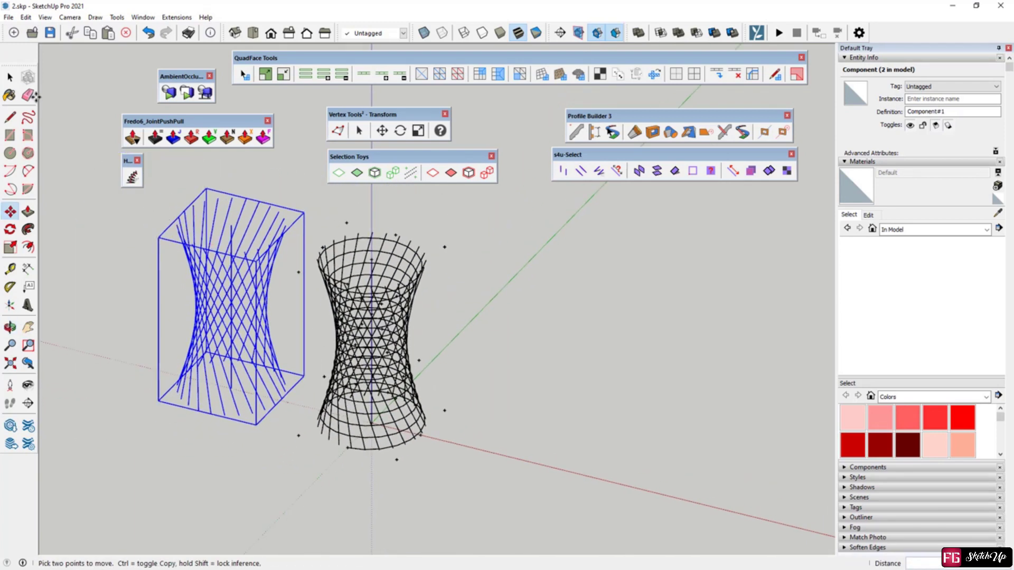
{"action": "right_click", "coordinate": [208, 309]}
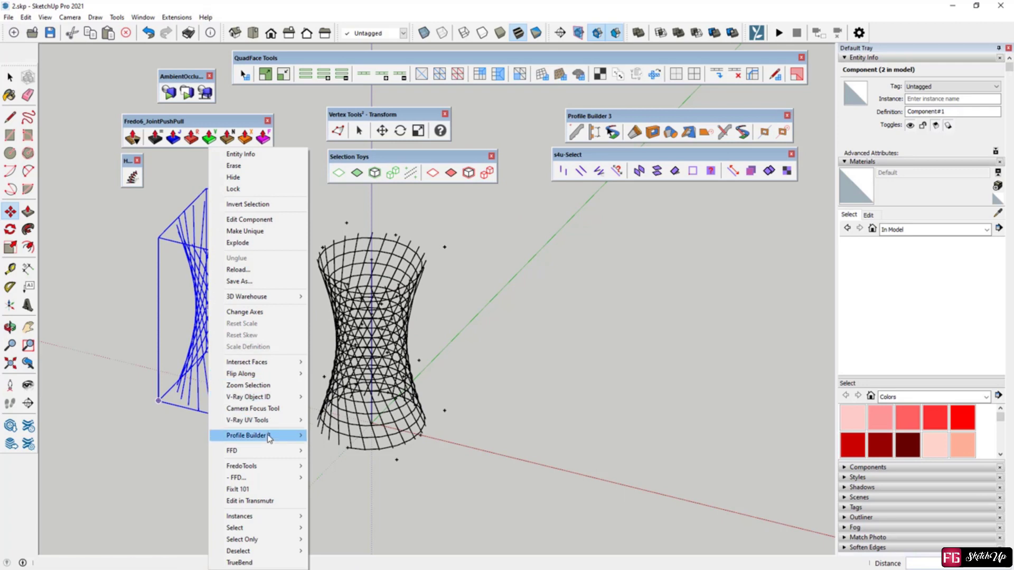
{"action": "mouse_move", "coordinate": [287, 373]}
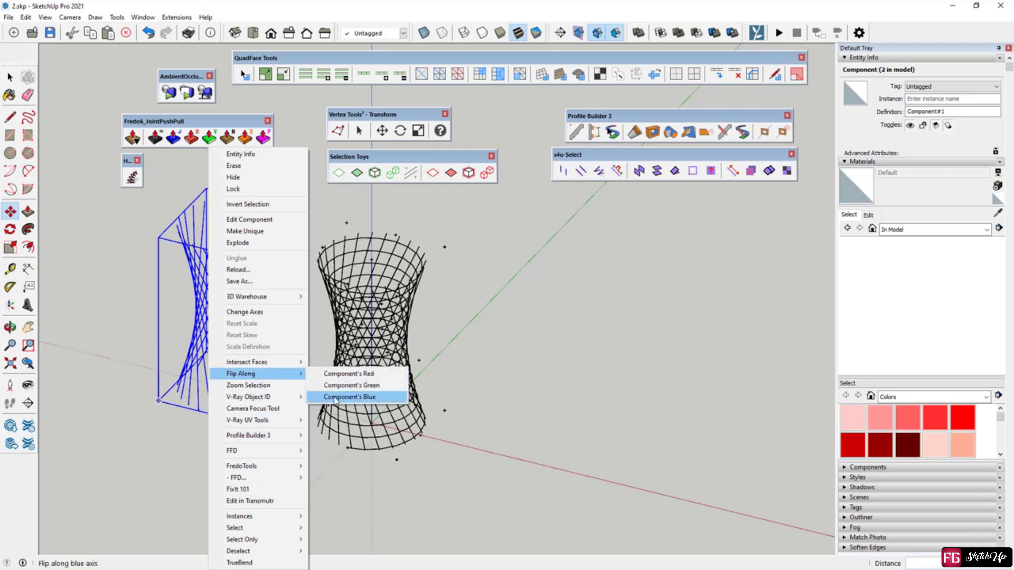
{"action": "left_click", "coordinate": [337, 385]}
{"action": "scroll", "coordinate": [217, 449], "scroll_direction": "up", "scroll_amount": 3}
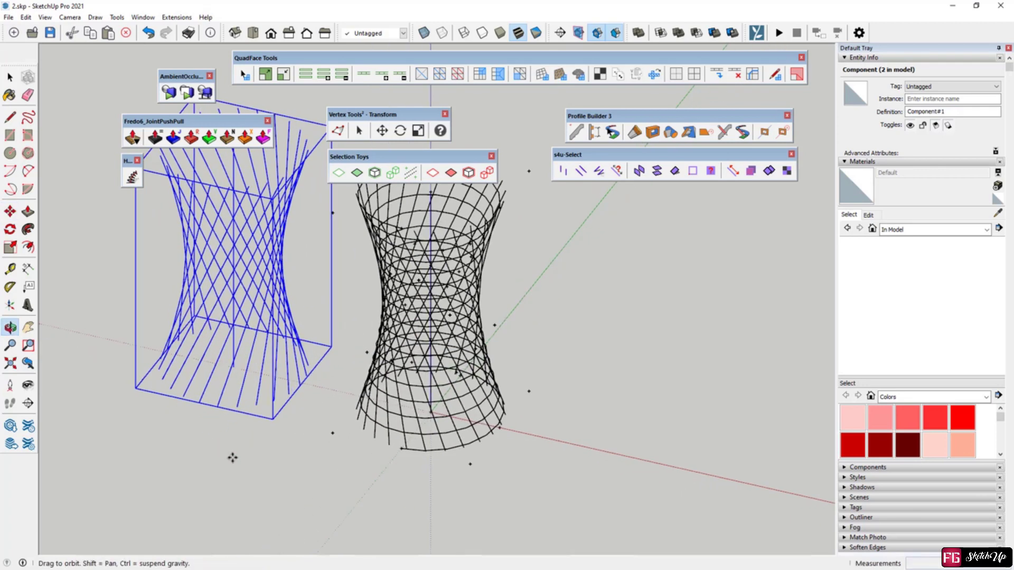
Move the flipped strut component back onto the tower, placing the foot of its axis line on the tower's axis foot
{"action": "left_click", "coordinate": [235, 367]}
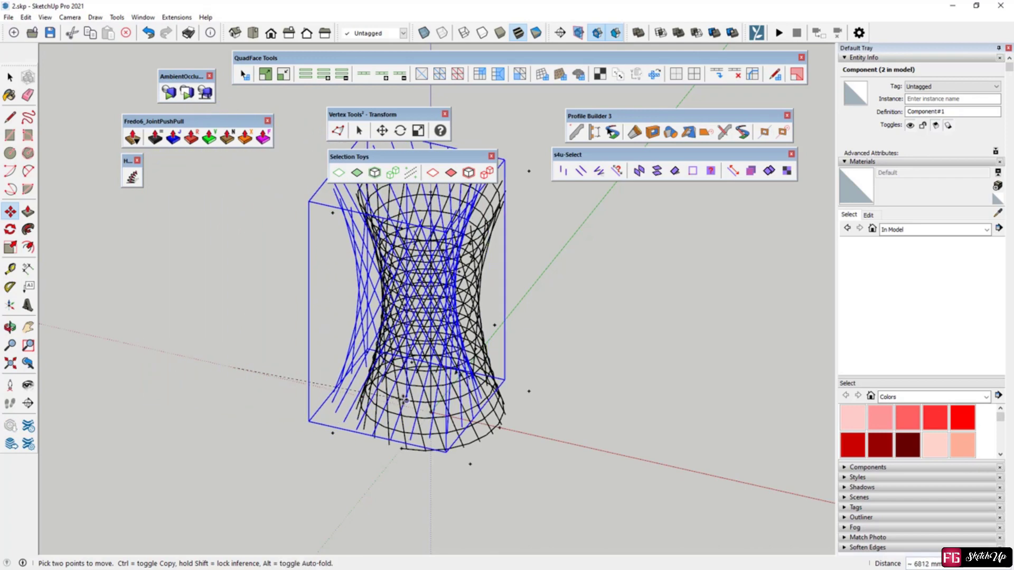
{"action": "left_click", "coordinate": [432, 412]}
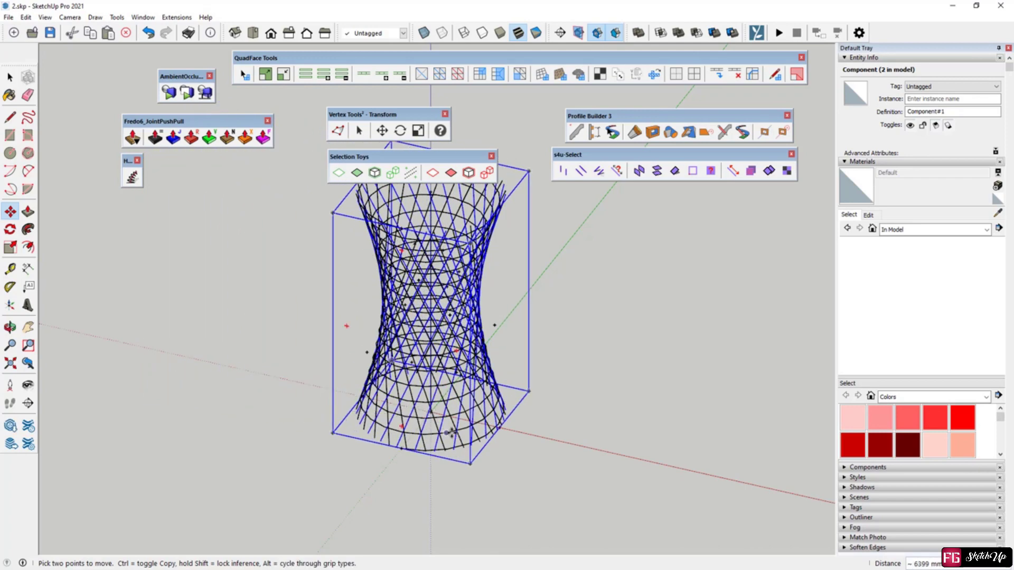
{"action": "scroll", "coordinate": [430, 409], "scroll_direction": "up", "scroll_amount": 4}
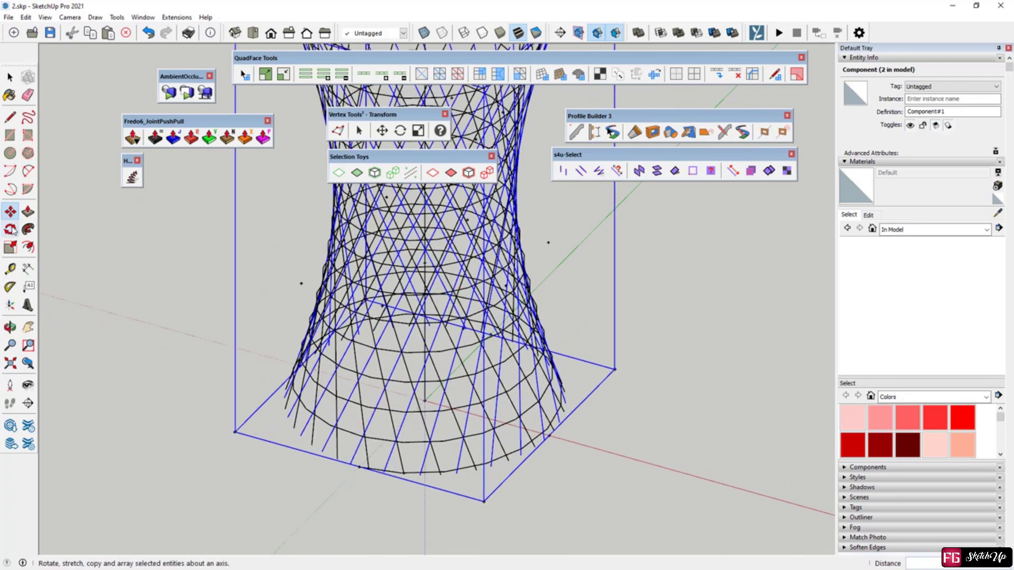
Rotate the flipped strut component about the tower's central axis until its strut ends line up with the other struts at the base
{"action": "left_click", "coordinate": [10, 229]}
{"action": "left_click", "coordinate": [351, 465]}
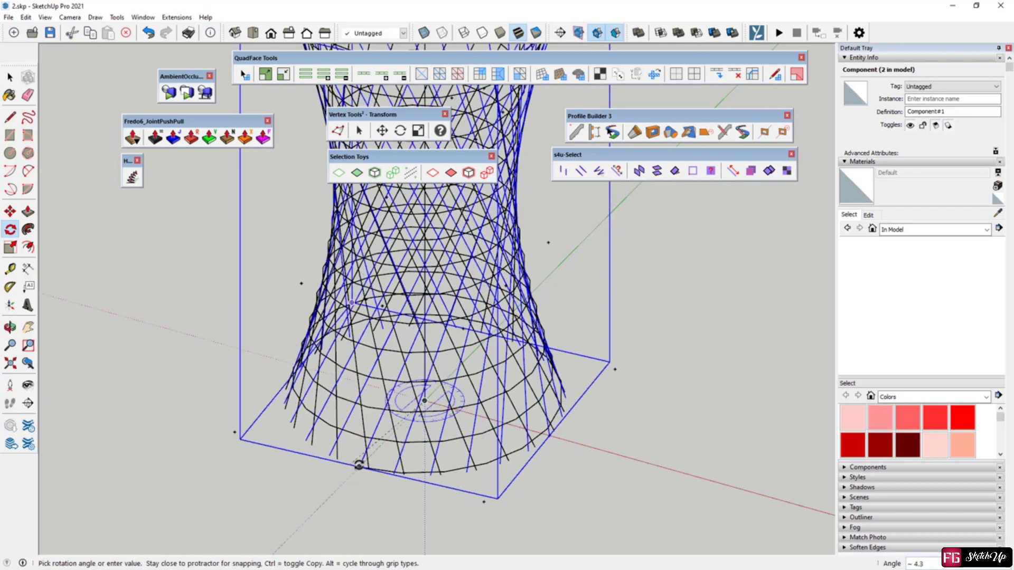
{"action": "left_click", "coordinate": [364, 467]}
{"action": "scroll", "coordinate": [407, 504], "scroll_direction": "down", "scroll_amount": 5}
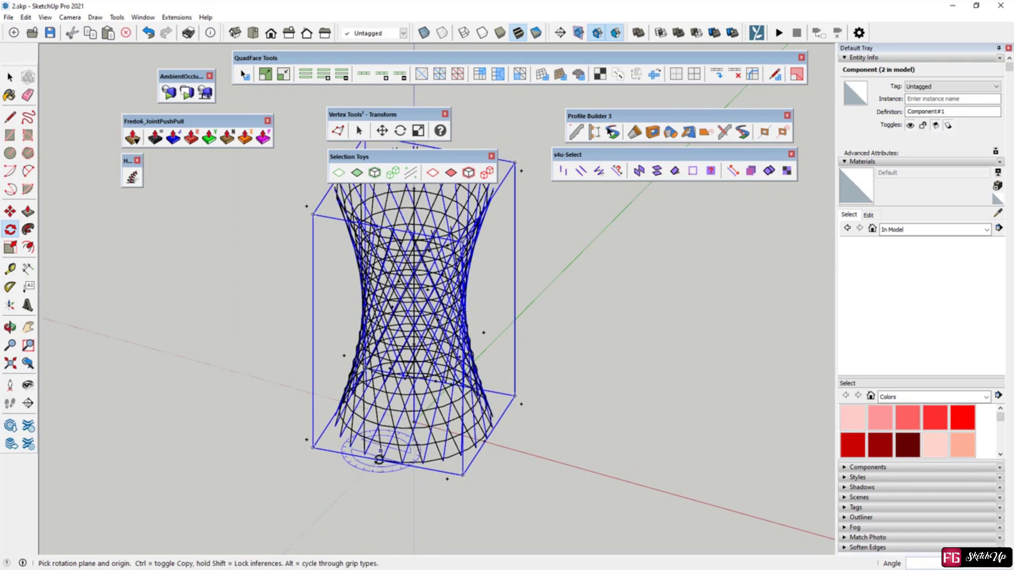
{"action": "left_click", "coordinate": [10, 77]}
{"action": "left_click", "coordinate": [342, 400]}
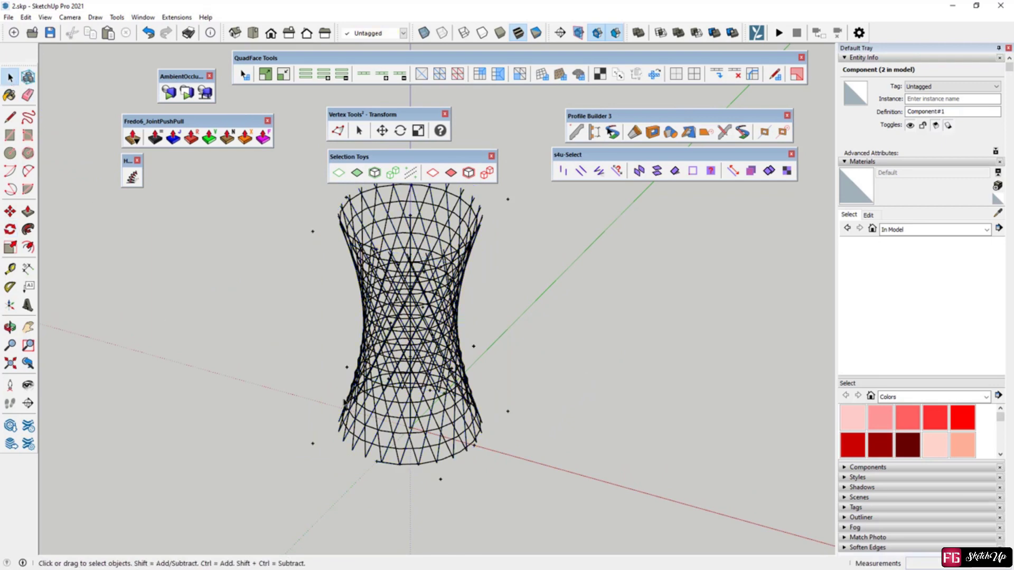
Select the two strut components in turn and examine how their crossing struts line up around the tower
{"action": "left_click", "coordinate": [391, 427]}
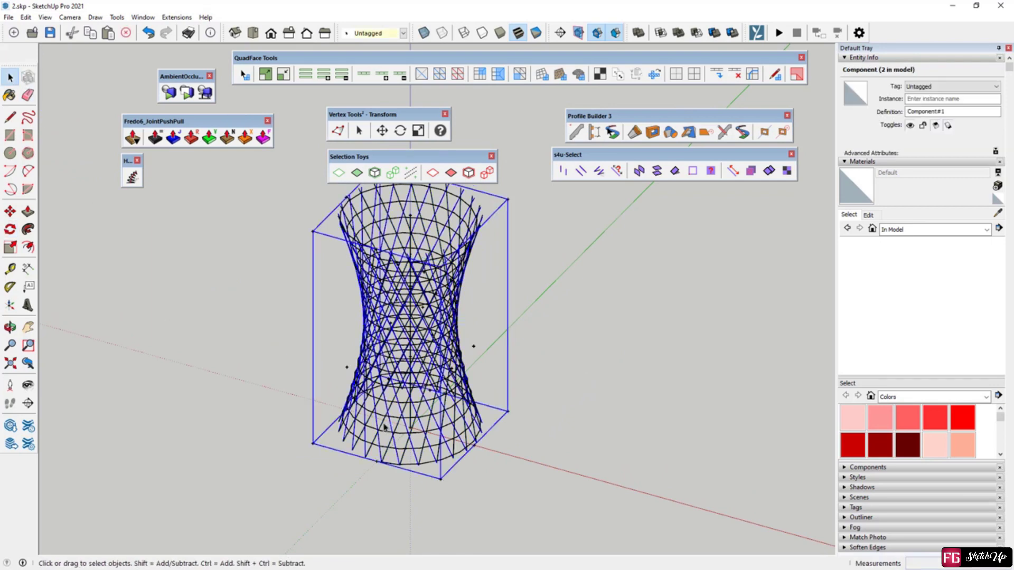
{"action": "left_click", "coordinate": [384, 427]}
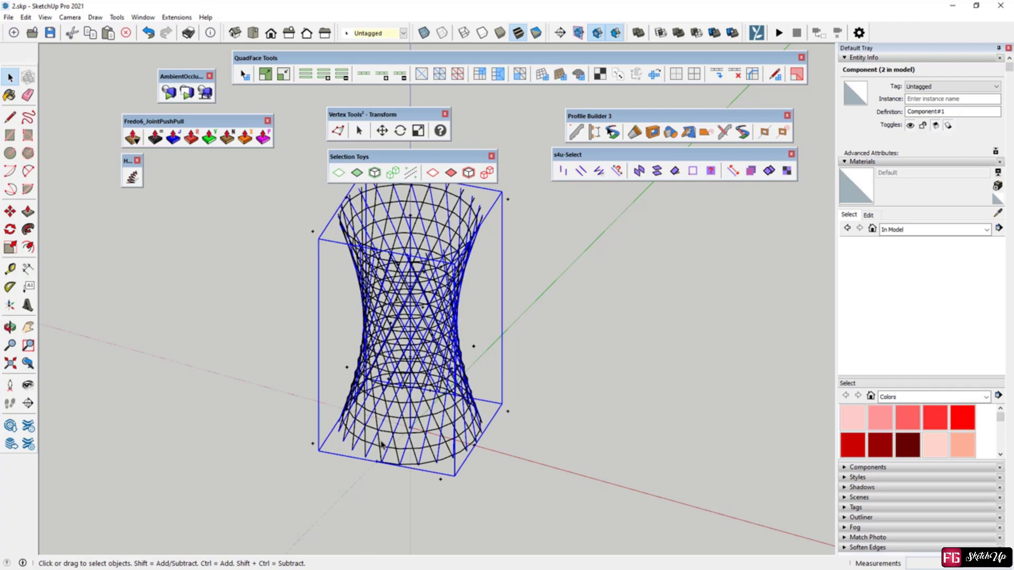
{"action": "left_click", "coordinate": [248, 397]}
{"action": "middle_click_drag", "start_coordinate": [444, 306], "coordinate": [405, 365]}
{"action": "middle_click_drag", "start_coordinate": [429, 256], "coordinate": [448, 239]}
{"action": "scroll", "coordinate": [439, 239], "scroll_direction": "up", "scroll_amount": 1}
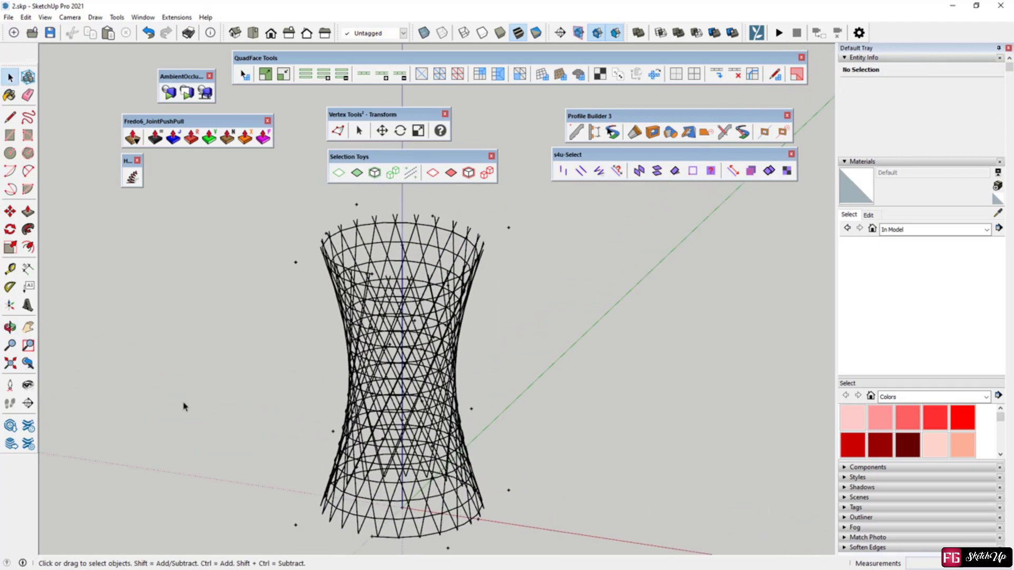
Extrude all edges inside the helix vertically by about 97 mm with Vertex Tools to form a ribbon
{"action": "middle_click_drag", "start_coordinate": [183, 407], "coordinate": [213, 312]}
{"action": "scroll", "coordinate": [217, 311], "scroll_direction": "up", "scroll_amount": 4}
{"action": "middle_click_drag", "start_coordinate": [309, 264], "coordinate": [326, 313]}
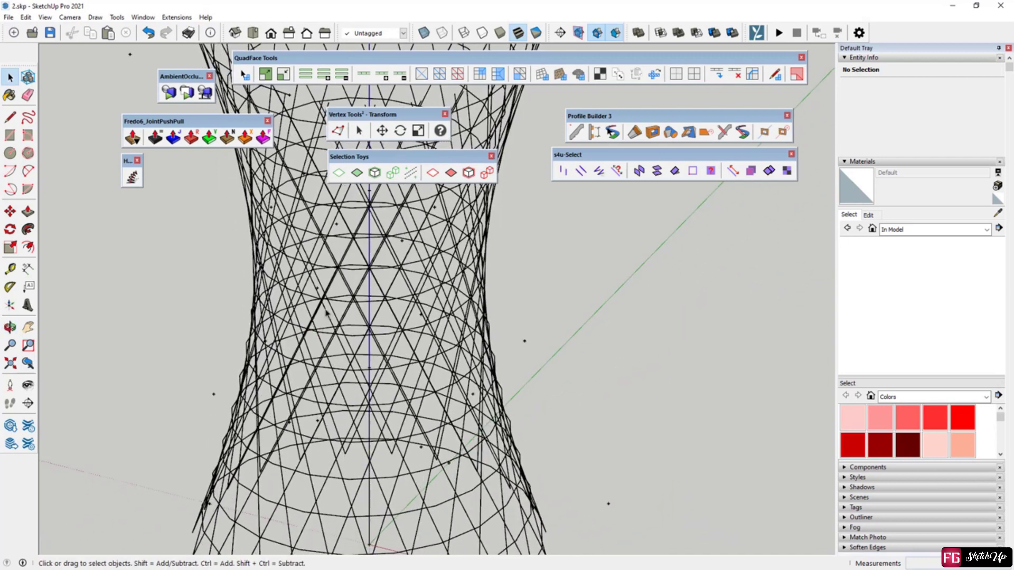
{"action": "double_click", "coordinate": [339, 237]}
{"action": "key", "text": "ctrl+a"}
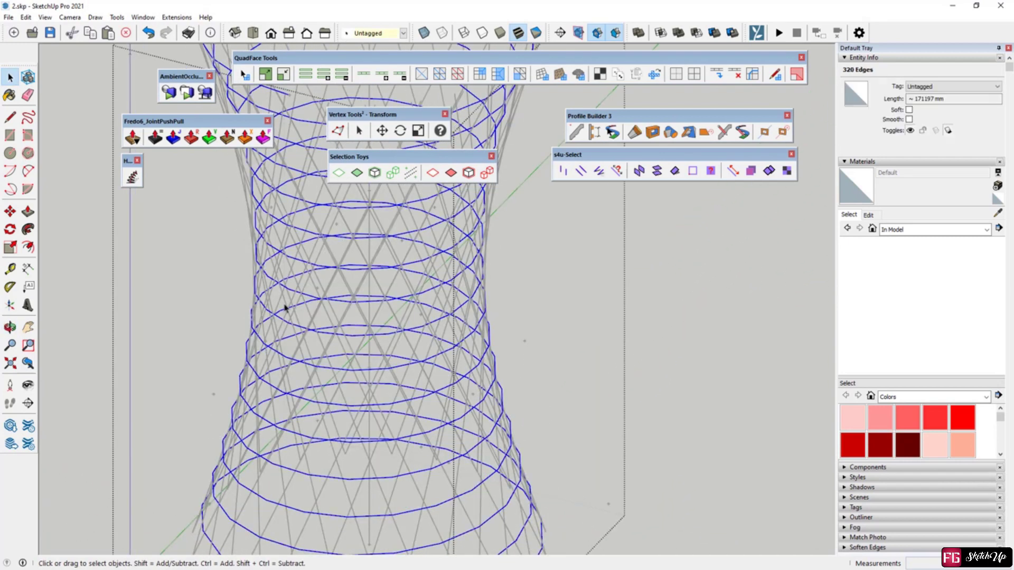
{"action": "scroll", "coordinate": [241, 283], "scroll_direction": "down", "scroll_amount": 2}
{"action": "left_click", "coordinate": [338, 130]}
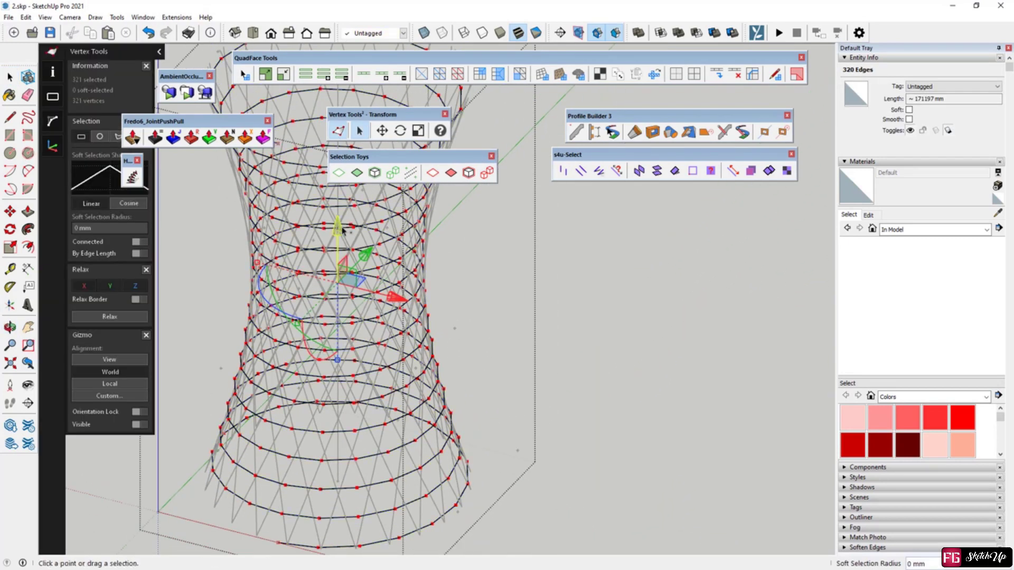
{"action": "left_click_drag", "start_coordinate": [340, 224], "coordinate": [341, 221]}
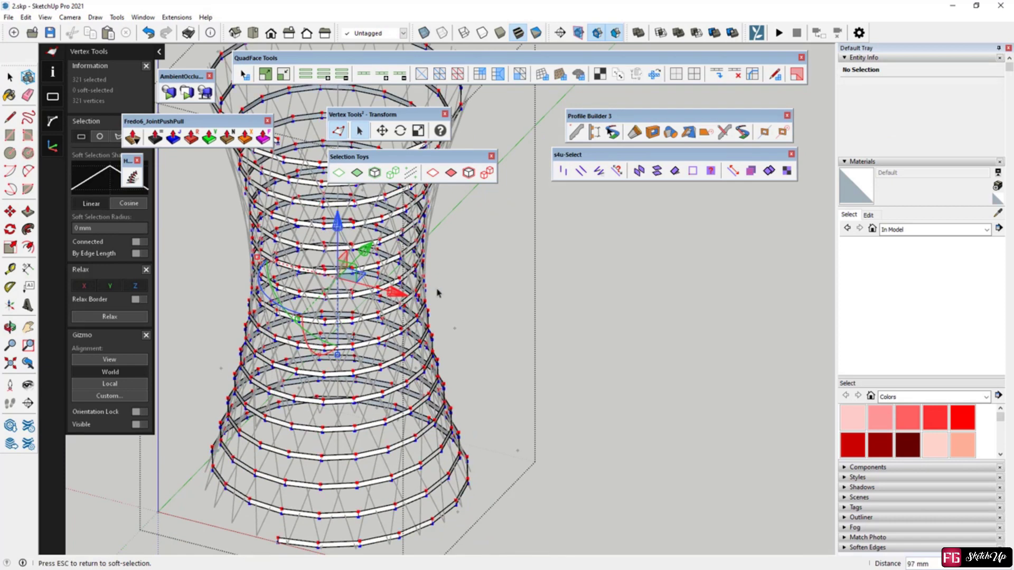
{"action": "left_click", "coordinate": [224, 280]}
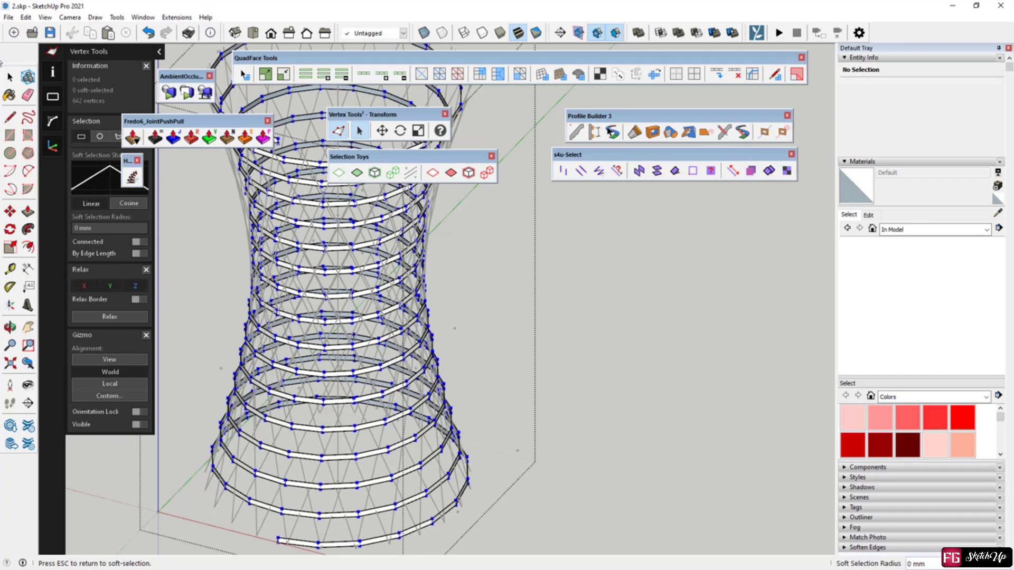
Thicken all faces of the helical ribbon inward by about 283 mm with Round Push Pull
{"action": "left_click", "coordinate": [9, 77]}
{"action": "scroll", "coordinate": [299, 276], "scroll_direction": "up", "scroll_amount": 6}
{"action": "left_click", "coordinate": [331, 286]}
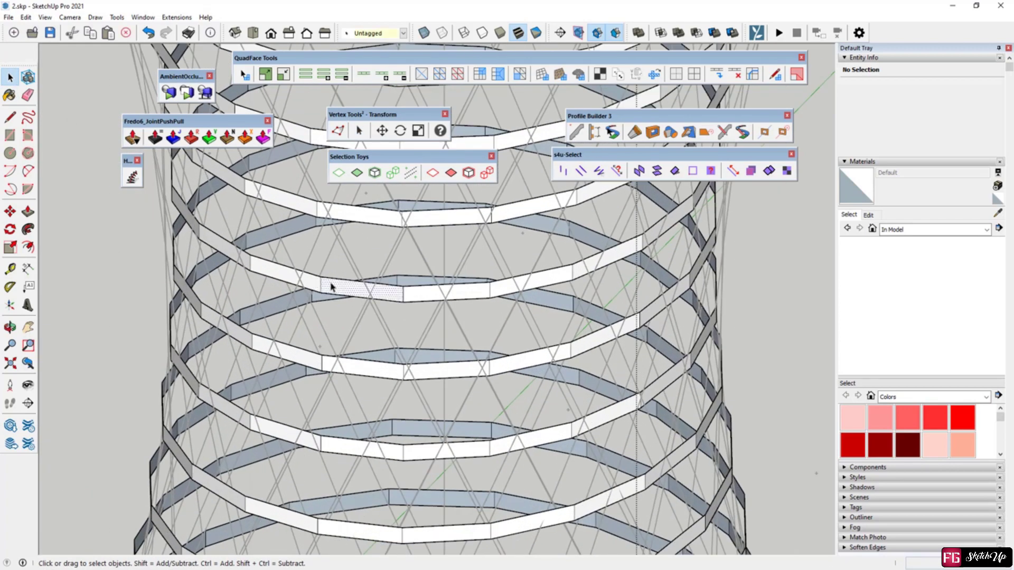
{"action": "triple_click", "coordinate": [331, 286]}
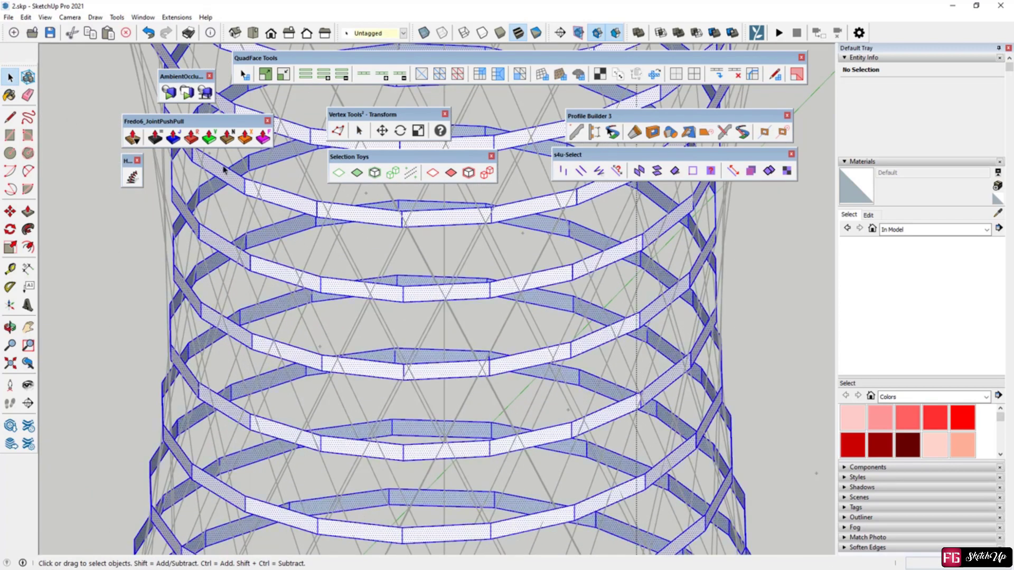
{"action": "left_click", "coordinate": [191, 139]}
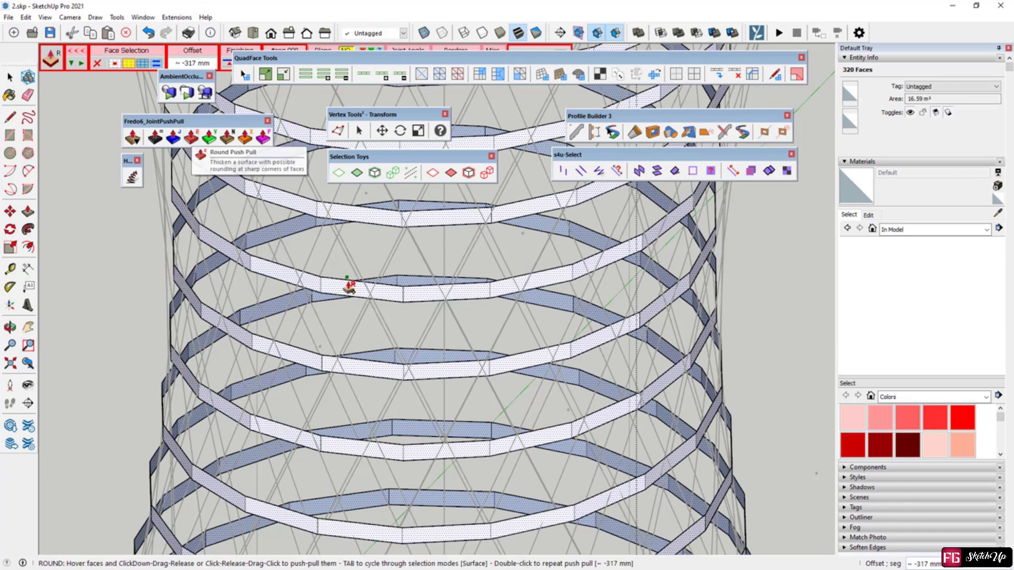
{"action": "left_click", "coordinate": [350, 286]}
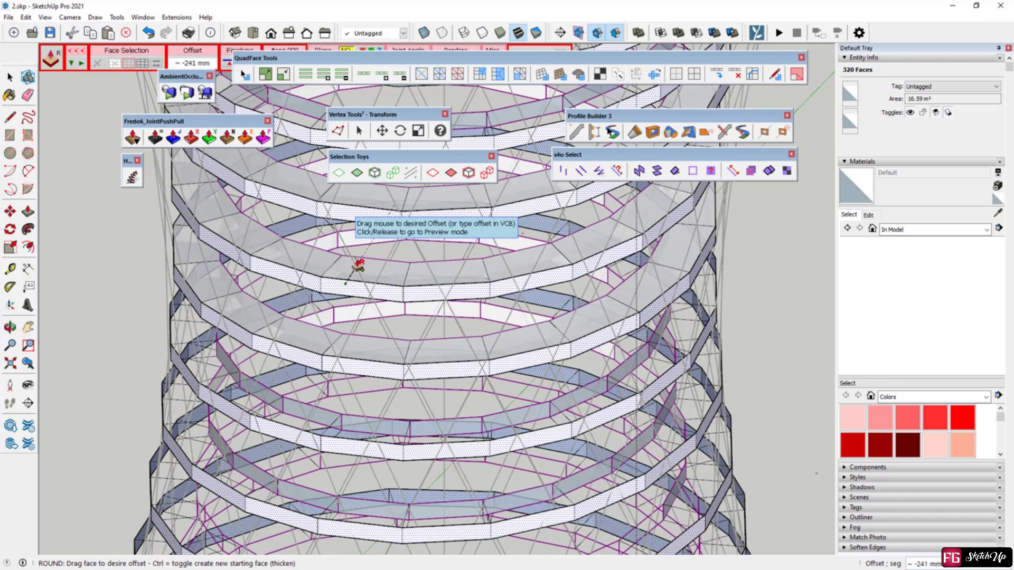
{"action": "left_click", "coordinate": [361, 261]}
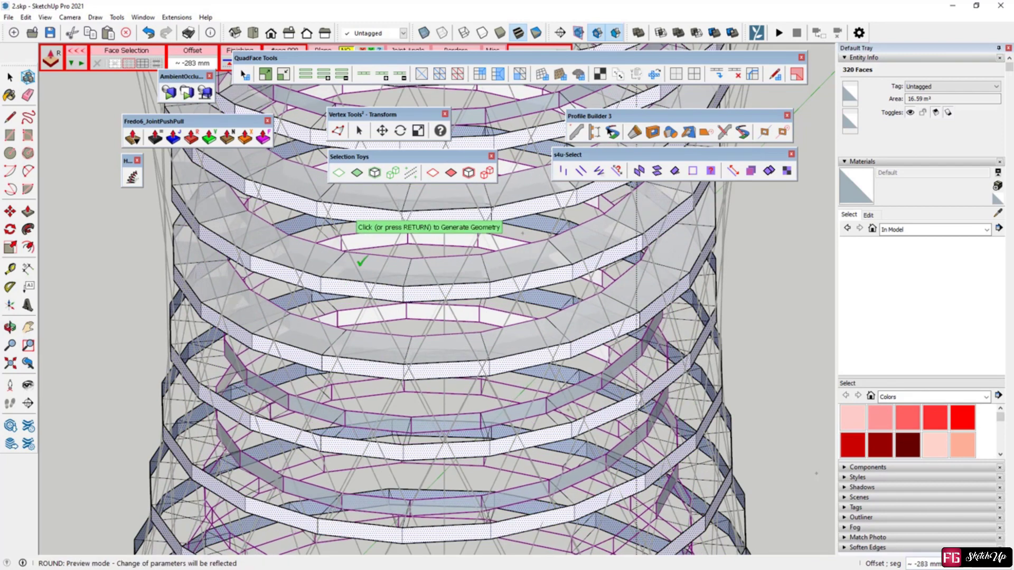
{"action": "left_click", "coordinate": [10, 77]}
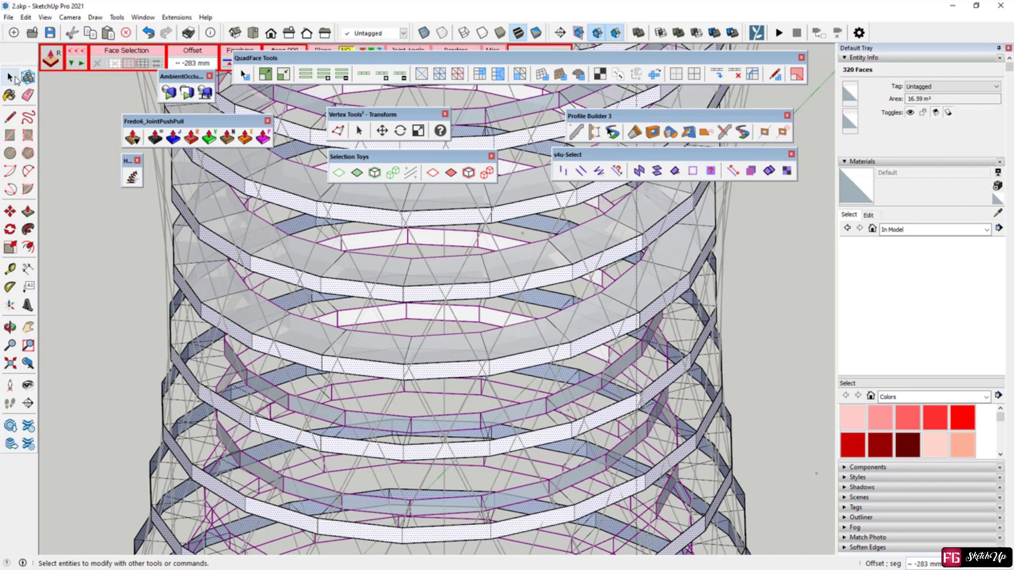
{"action": "left_click_drag", "start_coordinate": [493, 55], "coordinate": [495, 82]}
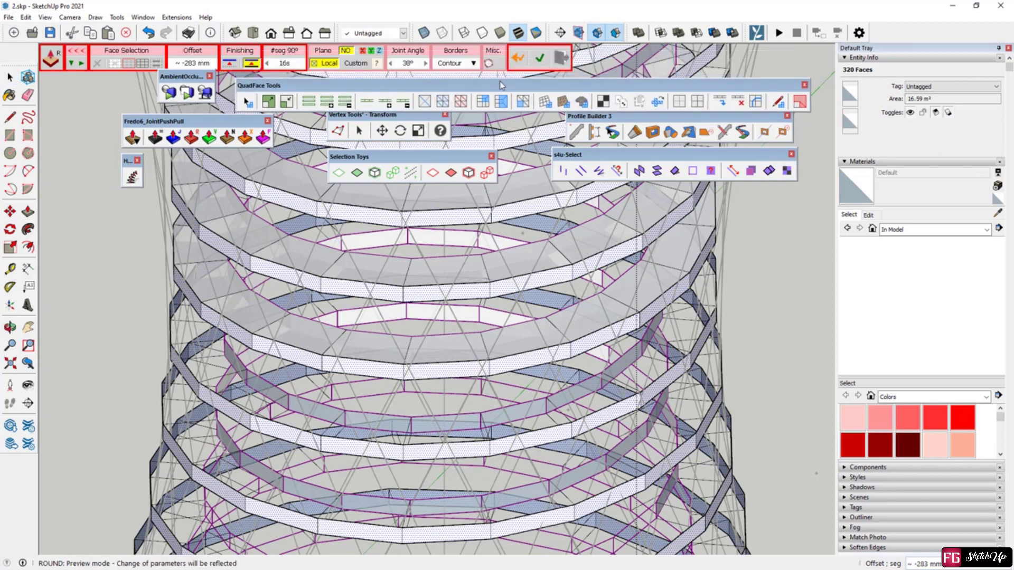
{"action": "left_click", "coordinate": [539, 58]}
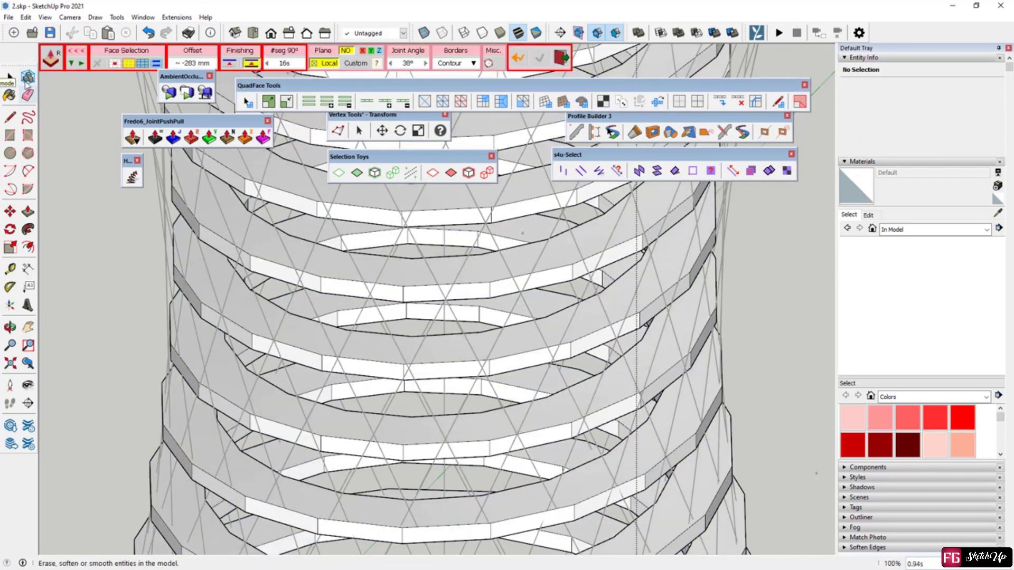
Finish the push-pull operation and close the helix for editing
{"action": "left_click", "coordinate": [9, 77]}
{"action": "scroll", "coordinate": [274, 306], "scroll_direction": "down", "scroll_amount": 5}
{"action": "scroll", "coordinate": [292, 338], "scroll_direction": "down", "scroll_amount": 3}
{"action": "middle_click_drag", "start_coordinate": [292, 339], "coordinate": [297, 299]}
{"action": "left_click", "coordinate": [525, 303]}
Select a strut component and open the Profile Builder profile settings
{"action": "scroll", "coordinate": [294, 250], "scroll_direction": "up", "scroll_amount": 2}
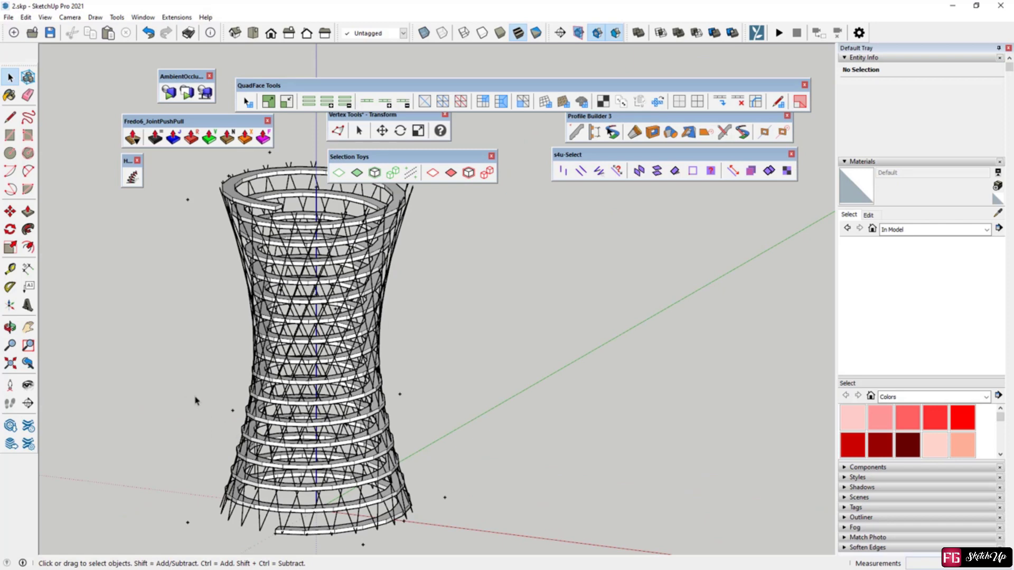
{"action": "scroll", "coordinate": [310, 537], "scroll_direction": "up", "scroll_amount": 3}
{"action": "left_click", "coordinate": [304, 535]}
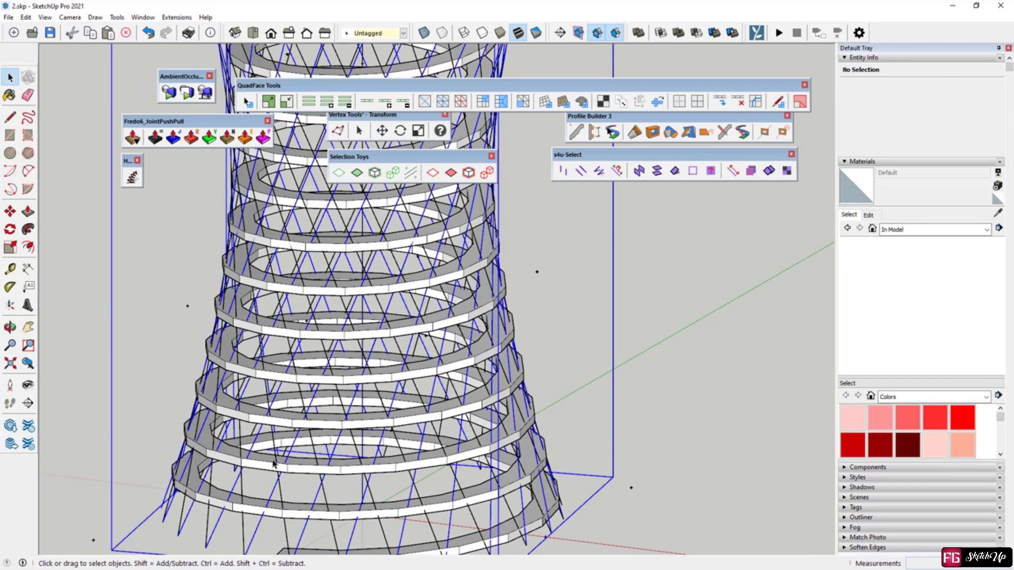
{"action": "scroll", "coordinate": [592, 198], "scroll_direction": "down", "scroll_amount": 4}
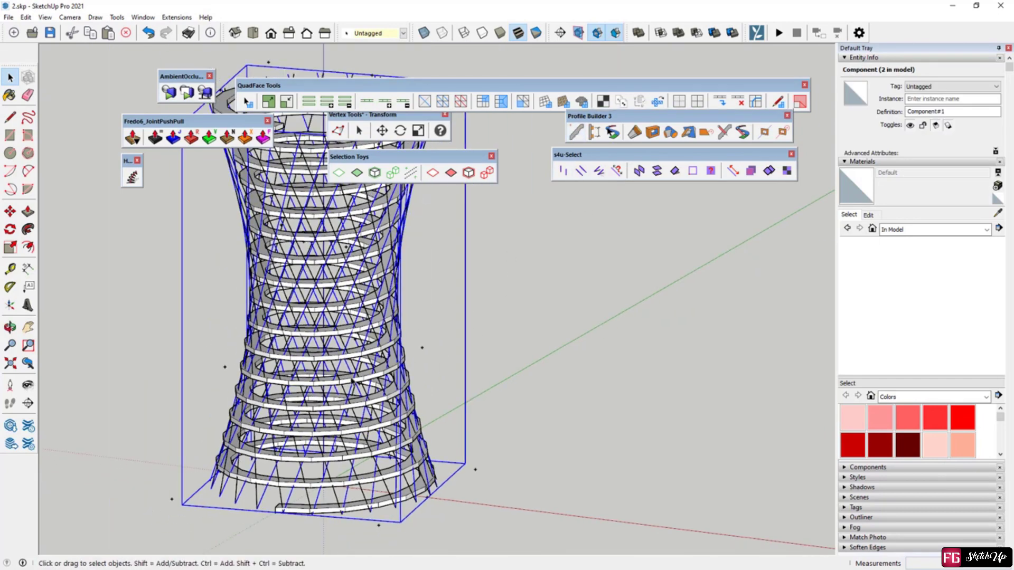
{"action": "left_click", "coordinate": [575, 133]}
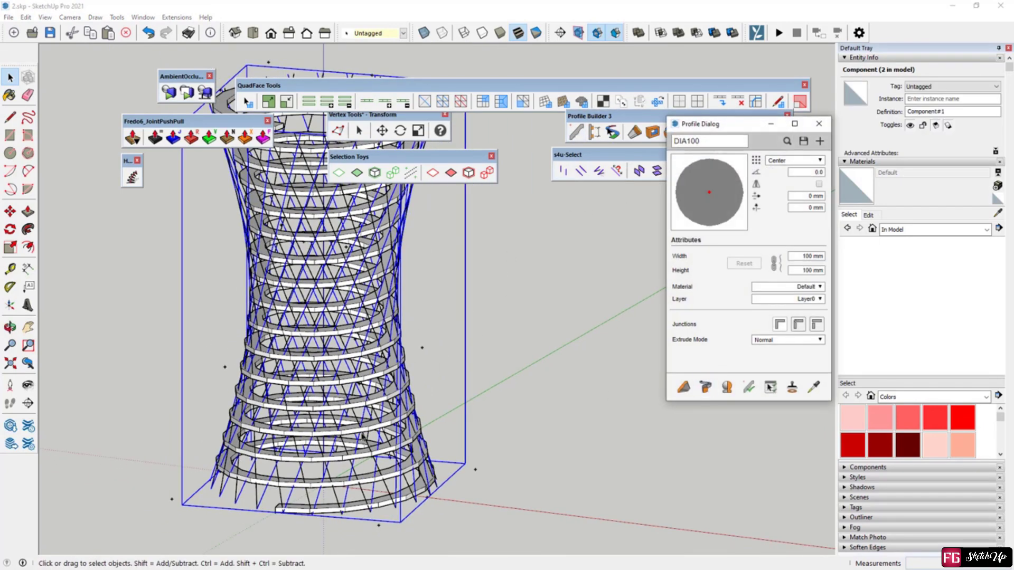
Select all struts inside the component by matching the length of one strut, and build the DIA100 round profile along them
{"action": "scroll", "coordinate": [298, 491], "scroll_direction": "up", "scroll_amount": 6}
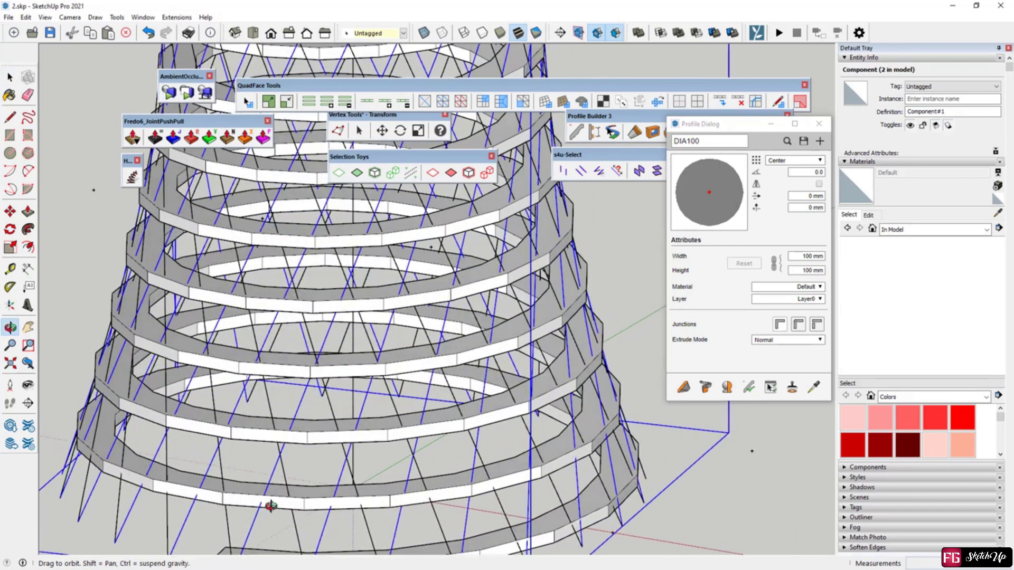
{"action": "scroll", "coordinate": [341, 437], "scroll_direction": "down", "scroll_amount": 3}
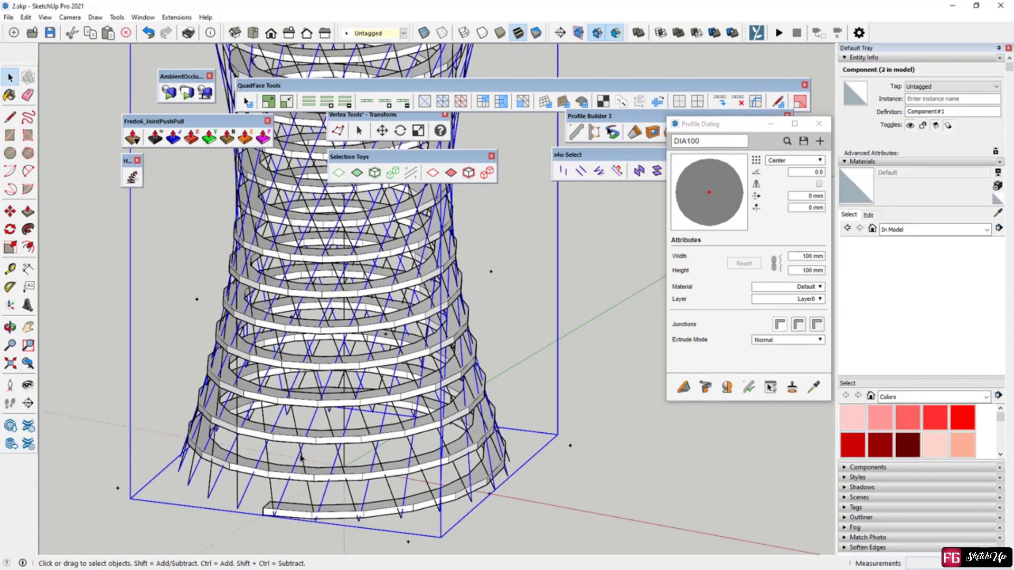
{"action": "double_click", "coordinate": [299, 457]}
{"action": "left_click", "coordinate": [299, 457]}
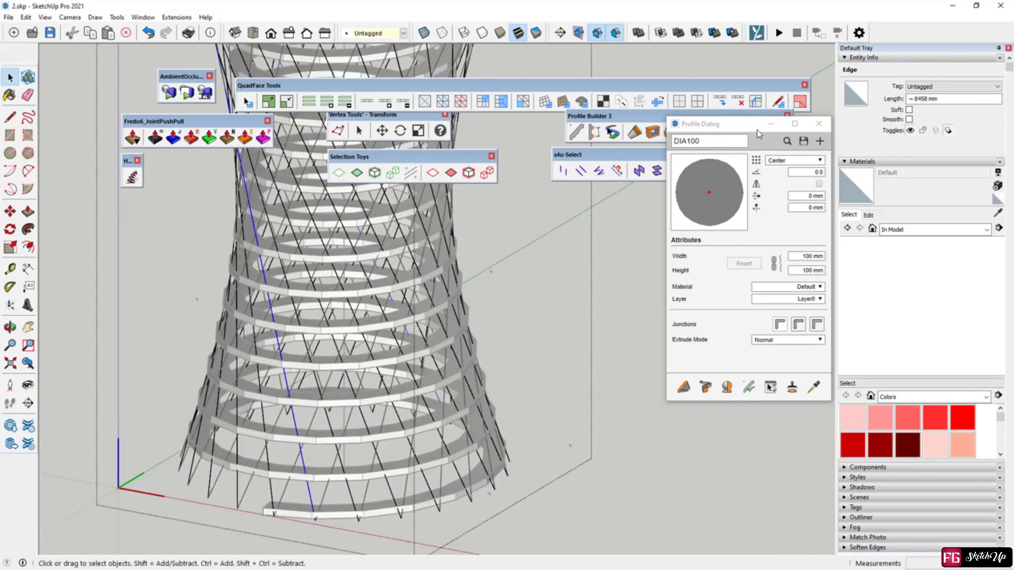
{"action": "left_click", "coordinate": [752, 225]}
{"action": "left_click_drag", "start_coordinate": [738, 131], "coordinate": [730, 229]}
{"action": "left_click", "coordinate": [732, 171]}
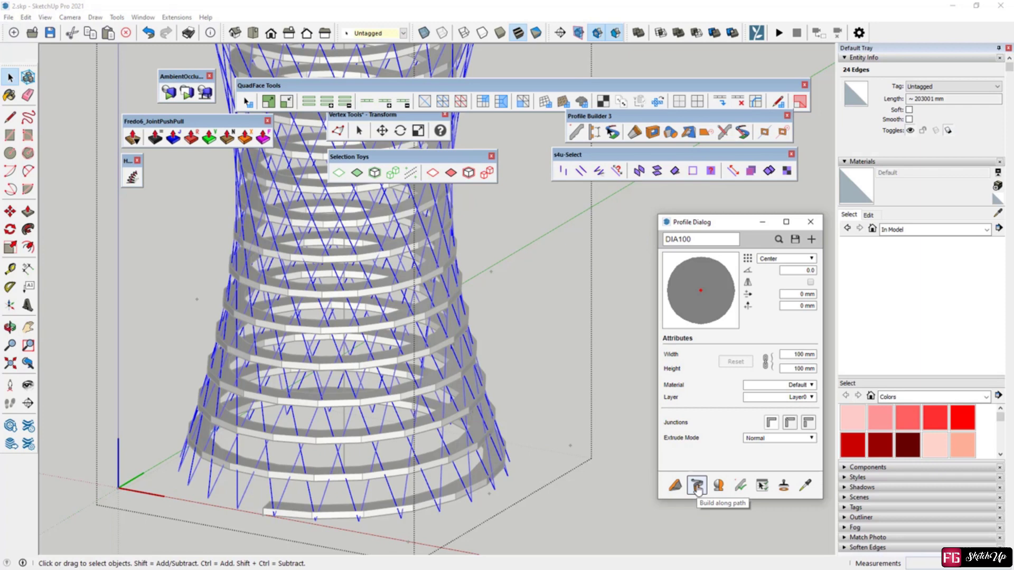
{"action": "left_click", "coordinate": [697, 487]}
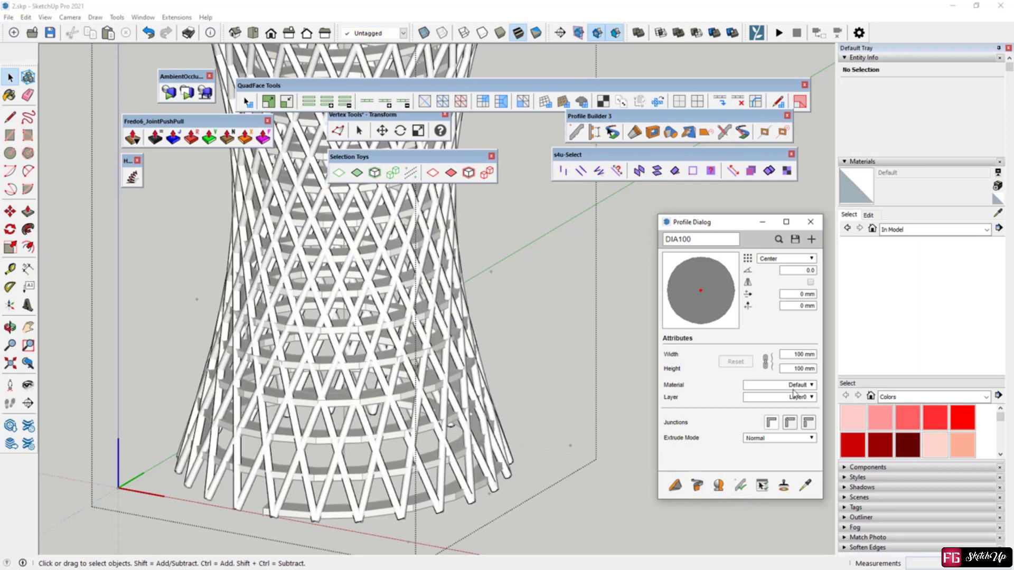
Set the profile's width and height to 20 mm and try to apply the change to the strut members
{"action": "left_click", "coordinate": [803, 354]}
{"action": "type", "text": "20"}
{"action": "key", "text": "Tab"}
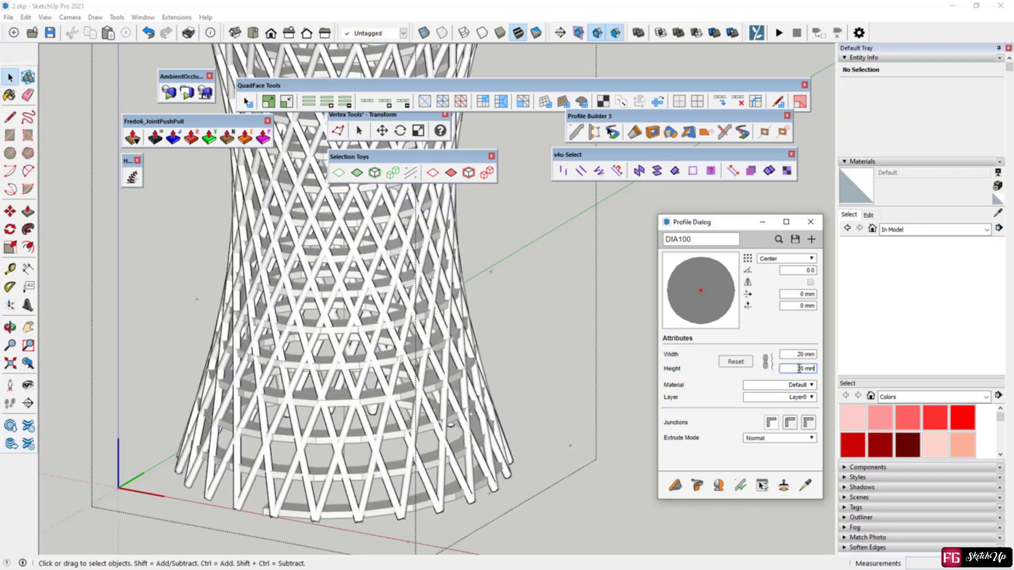
{"action": "left_click", "coordinate": [739, 484]}
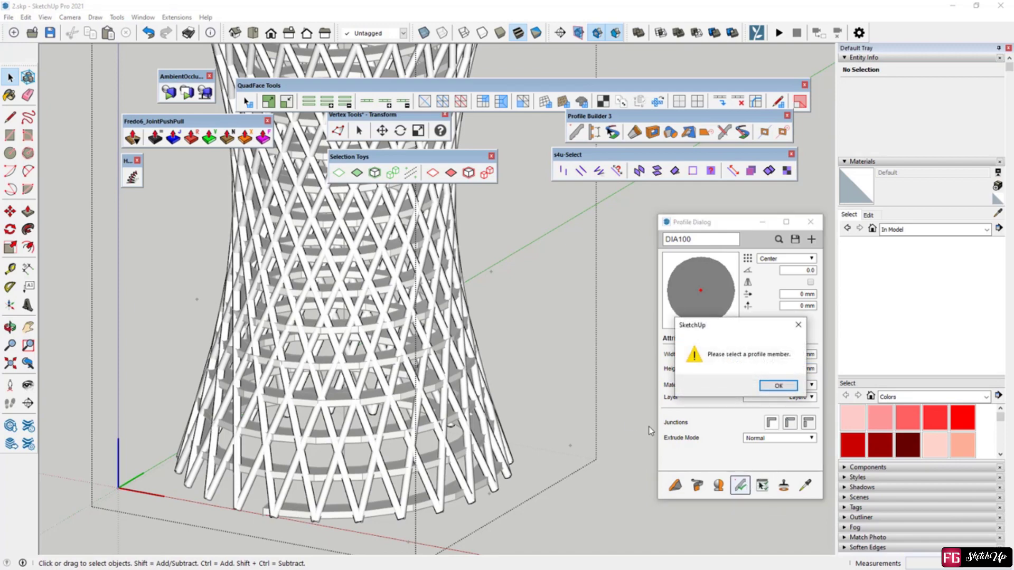
{"action": "left_click", "coordinate": [792, 389]}
Select all the strut members and apply the DIA100 profile at 20 mm width and height to them with all properties included
{"action": "scroll", "coordinate": [449, 520], "scroll_direction": "down", "scroll_amount": 5}
{"action": "left_click", "coordinate": [384, 359]}
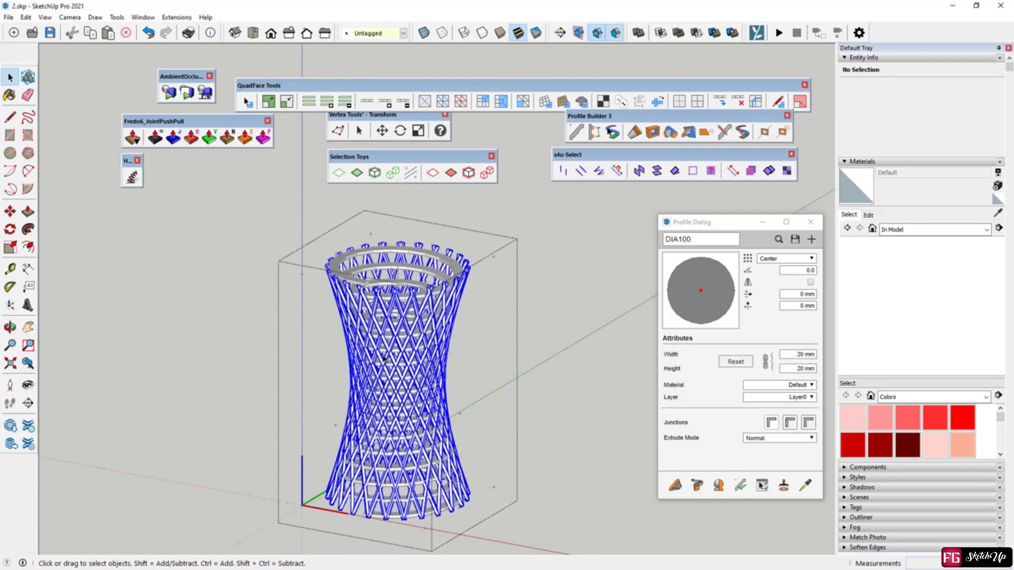
{"action": "scroll", "coordinate": [434, 512], "scroll_direction": "up", "scroll_amount": 3}
{"action": "left_click", "coordinate": [740, 485]}
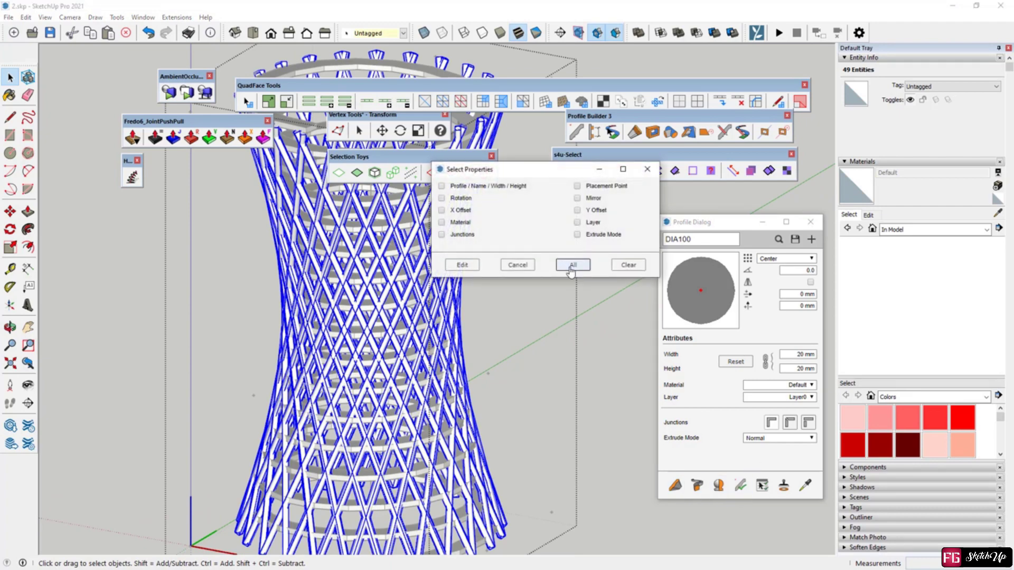
{"action": "left_click", "coordinate": [573, 264]}
{"action": "left_click", "coordinate": [462, 265]}
{"action": "scroll", "coordinate": [333, 499], "scroll_direction": "up", "scroll_amount": 2}
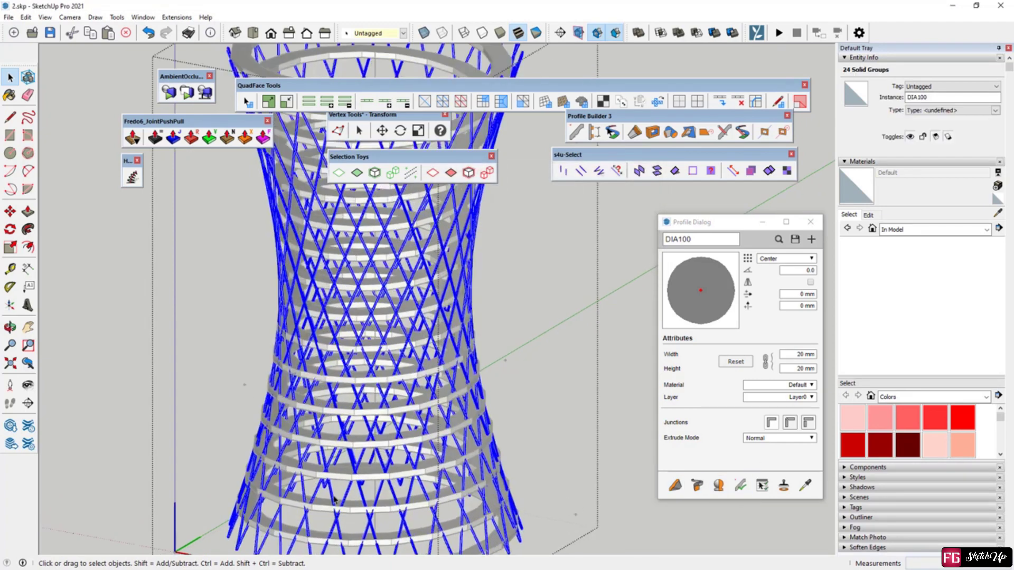
{"action": "scroll", "coordinate": [334, 499], "scroll_direction": "up", "scroll_amount": 4}
Set the profile's width and height to 40 mm, apply it to all the struts, and close the strut component and profile settings
{"action": "left_click", "coordinate": [802, 355]}
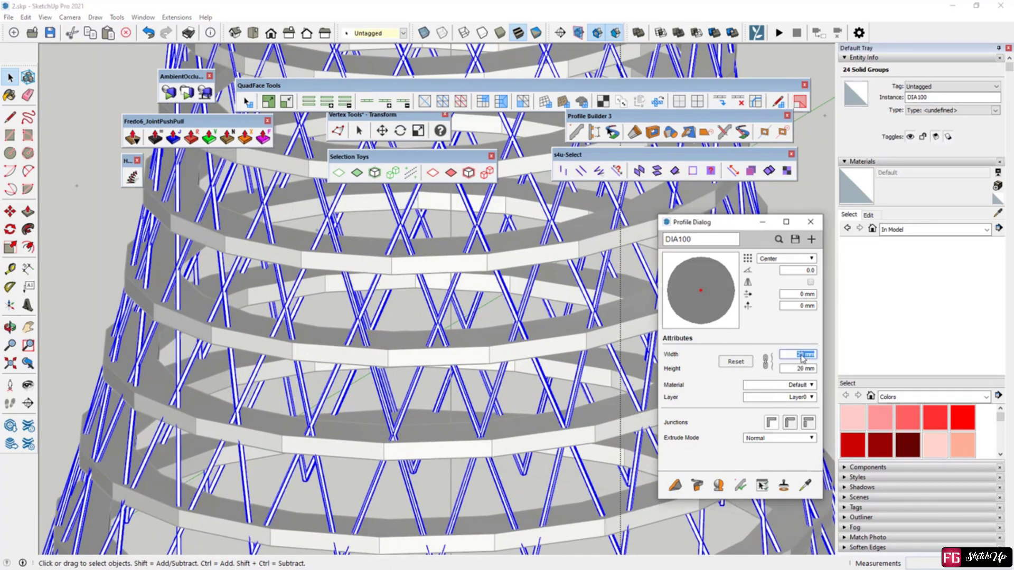
{"action": "type", "text": "40"}
{"action": "left_click", "coordinate": [796, 370]}
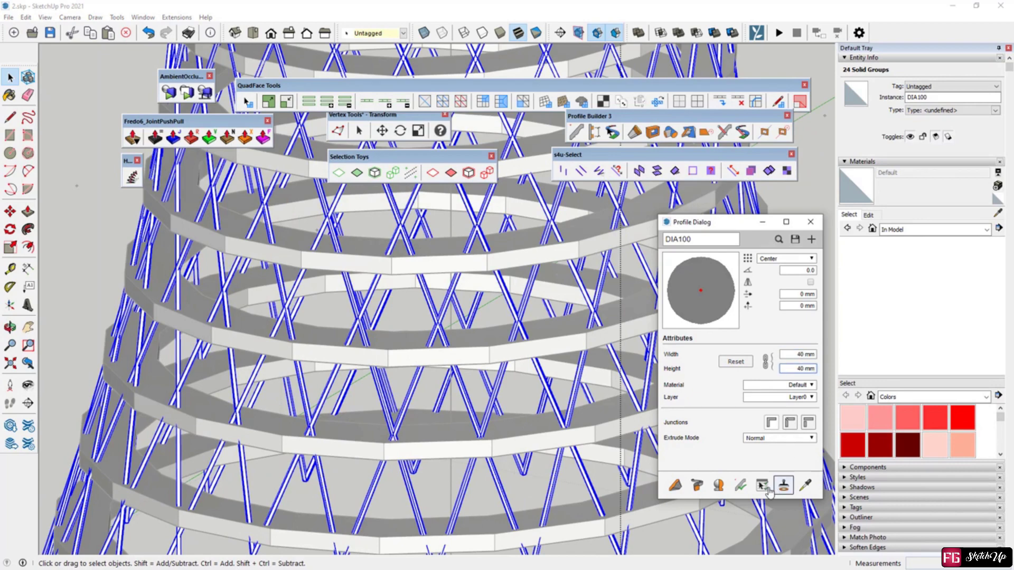
{"action": "left_click", "coordinate": [761, 486]}
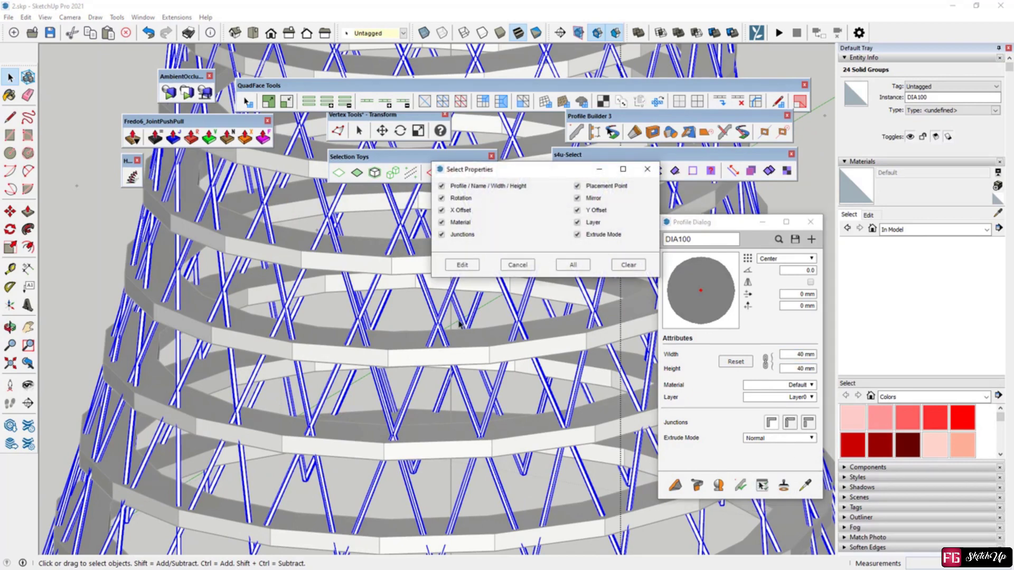
{"action": "left_click", "coordinate": [462, 267]}
{"action": "scroll", "coordinate": [326, 391], "scroll_direction": "down", "scroll_amount": 5}
{"action": "left_click", "coordinate": [154, 337]}
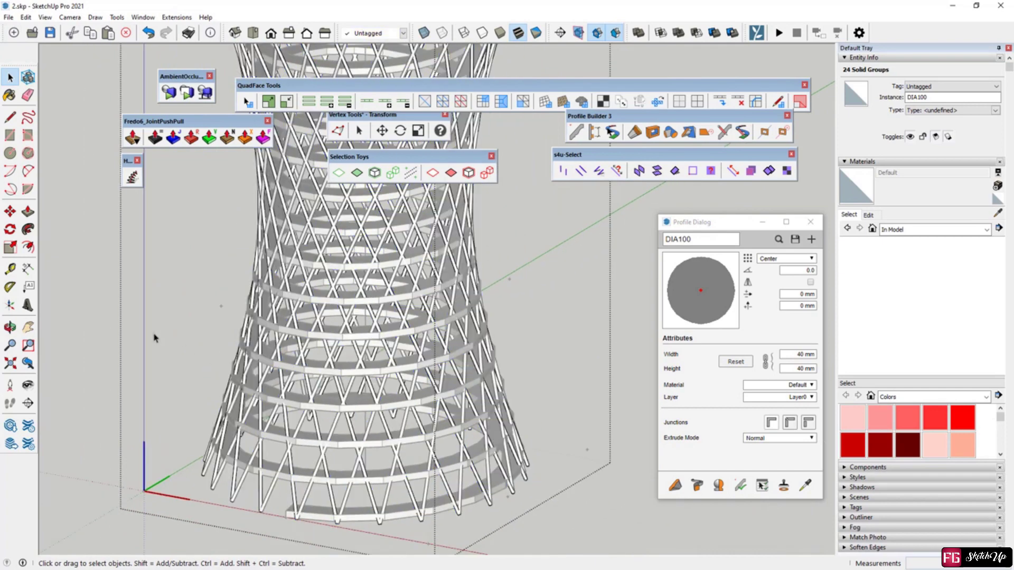
{"action": "left_click", "coordinate": [154, 337]}
{"action": "middle_click_drag", "start_coordinate": [246, 370], "coordinate": [601, 415]}
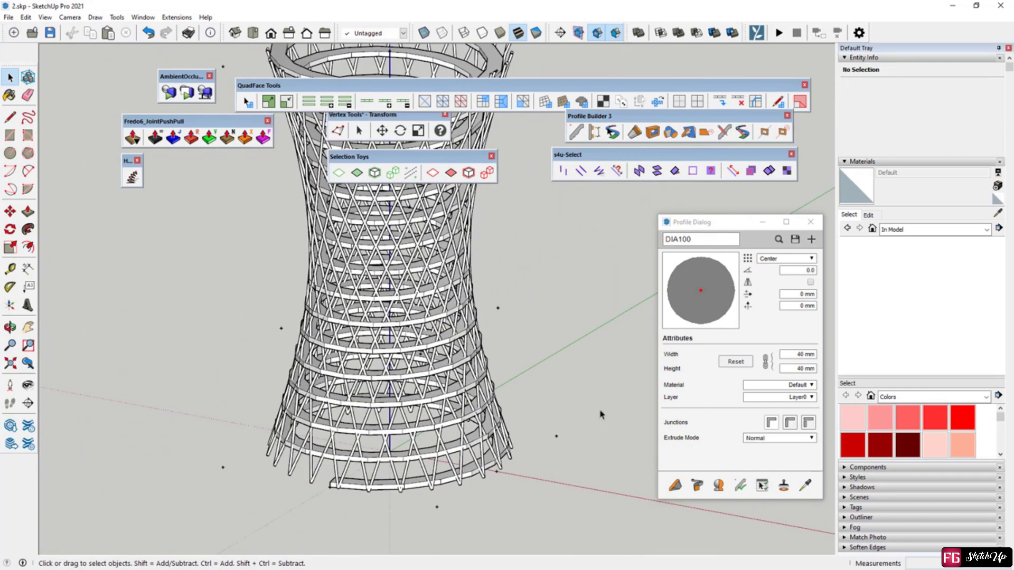
{"action": "left_click", "coordinate": [811, 222]}
Examine the tower's struts and helical ramp from several angles, both as a whole and close up at the lower rings
{"action": "scroll", "coordinate": [438, 479], "scroll_direction": "down", "scroll_amount": 3}
{"action": "middle_click_drag", "start_coordinate": [370, 344], "coordinate": [410, 323]}
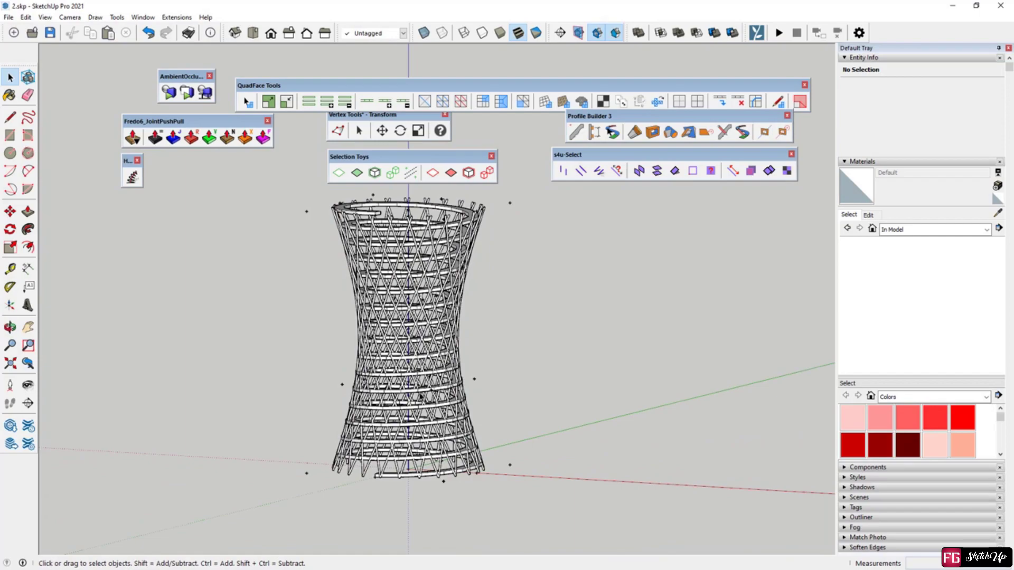
{"action": "scroll", "coordinate": [390, 446], "scroll_direction": "up", "scroll_amount": 8}
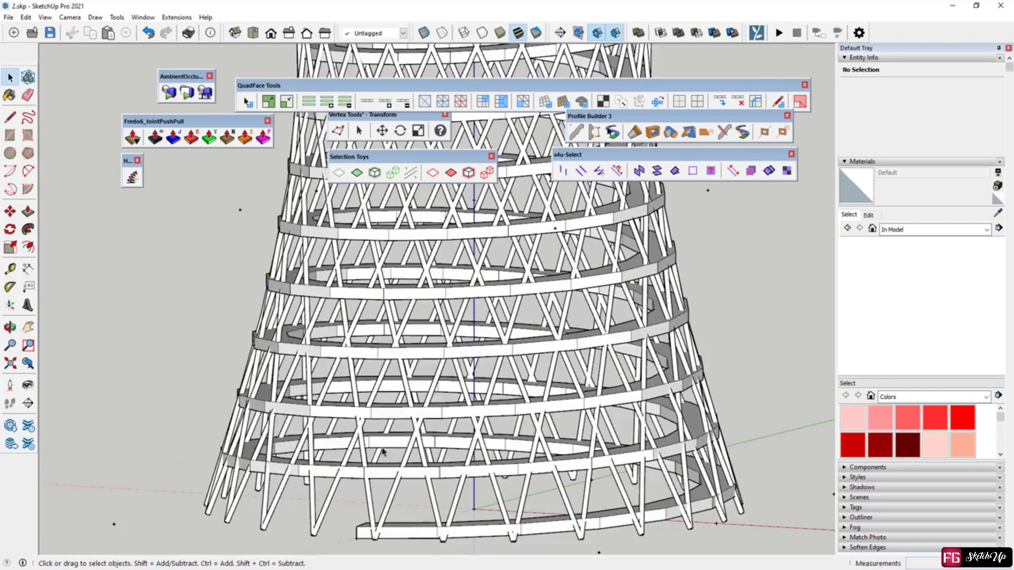
{"action": "scroll", "coordinate": [346, 520], "scroll_direction": "down", "scroll_amount": 8}
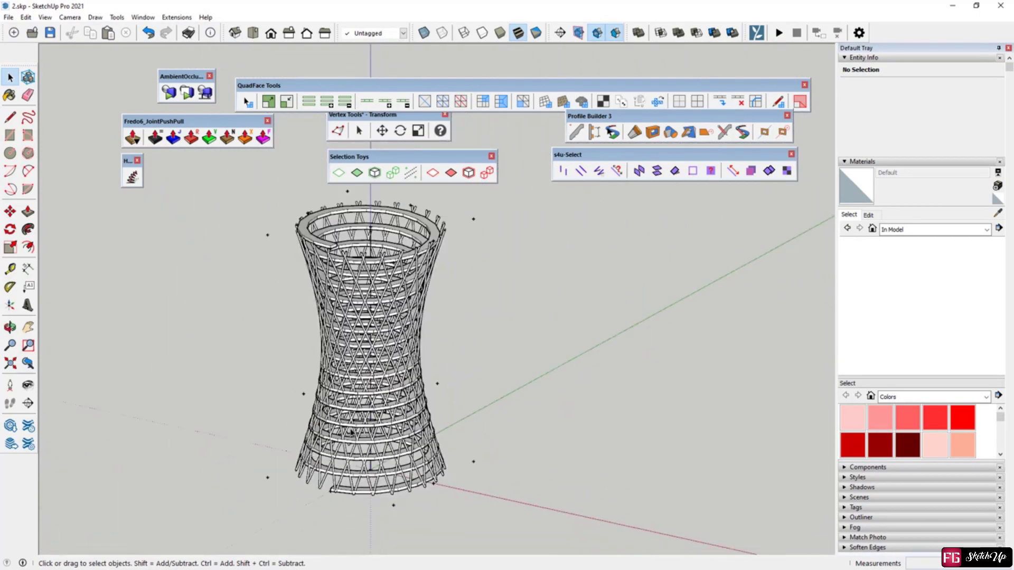
{"action": "scroll", "coordinate": [365, 403], "scroll_direction": "up", "scroll_amount": 2}
{"action": "mouse_move", "coordinate": [367, 404]}
{"action": "middle_mouse_down"}
{"action": "mouse_move", "coordinate": [382, 336]}
{"action": "mouse_move", "coordinate": [357, 401]}
{"action": "middle_mouse_up"}
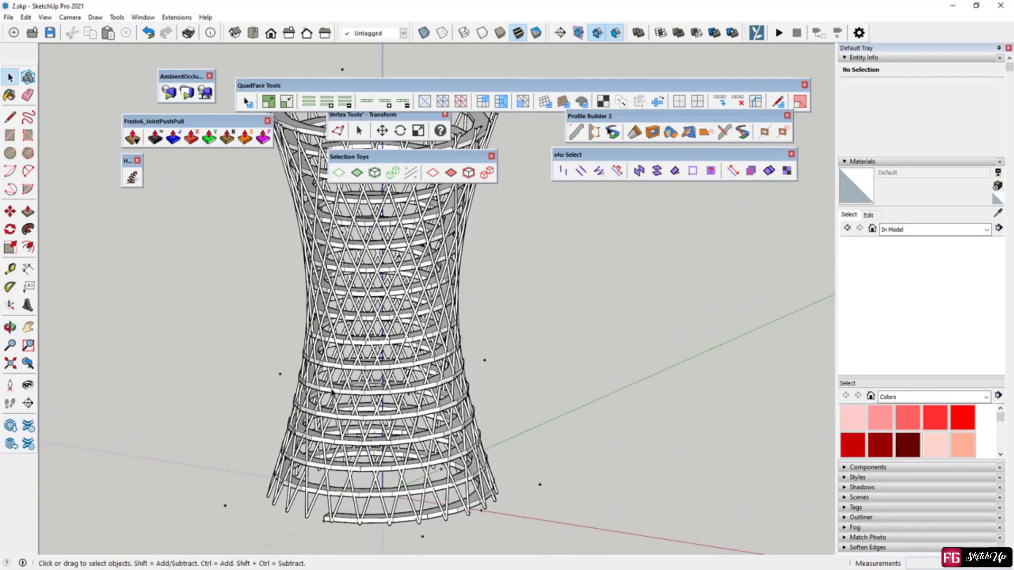
{"action": "scroll", "coordinate": [332, 393], "scroll_direction": "up", "scroll_amount": 5}
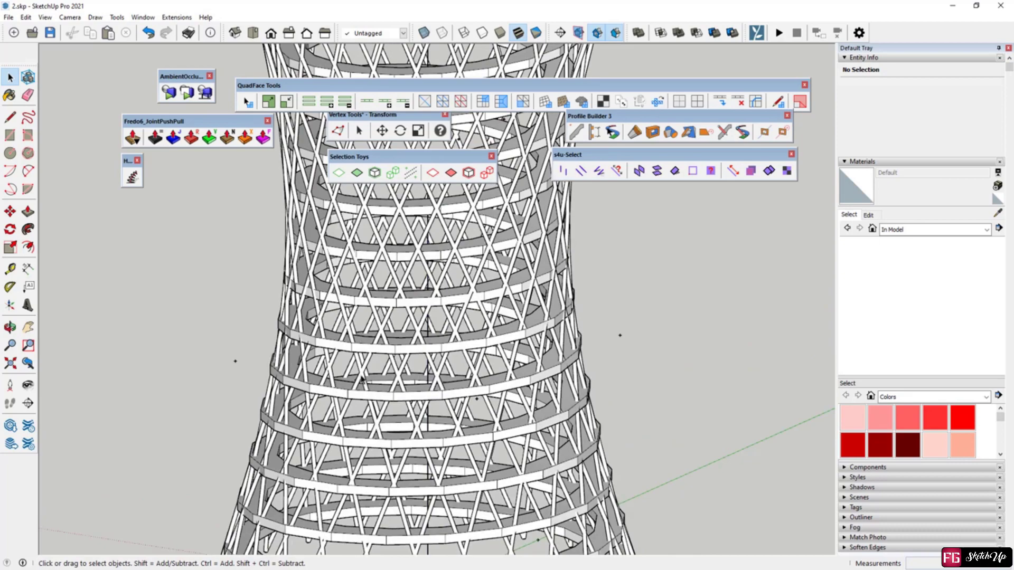
{"action": "scroll", "coordinate": [369, 389], "scroll_direction": "up", "scroll_amount": 5}
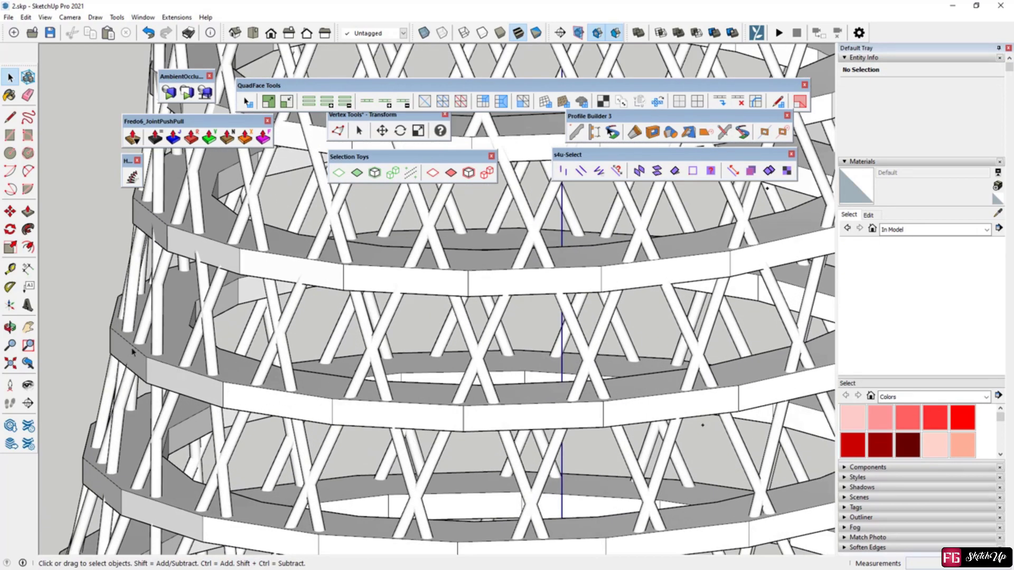
{"action": "scroll", "coordinate": [160, 363], "scroll_direction": "down", "scroll_amount": 8}
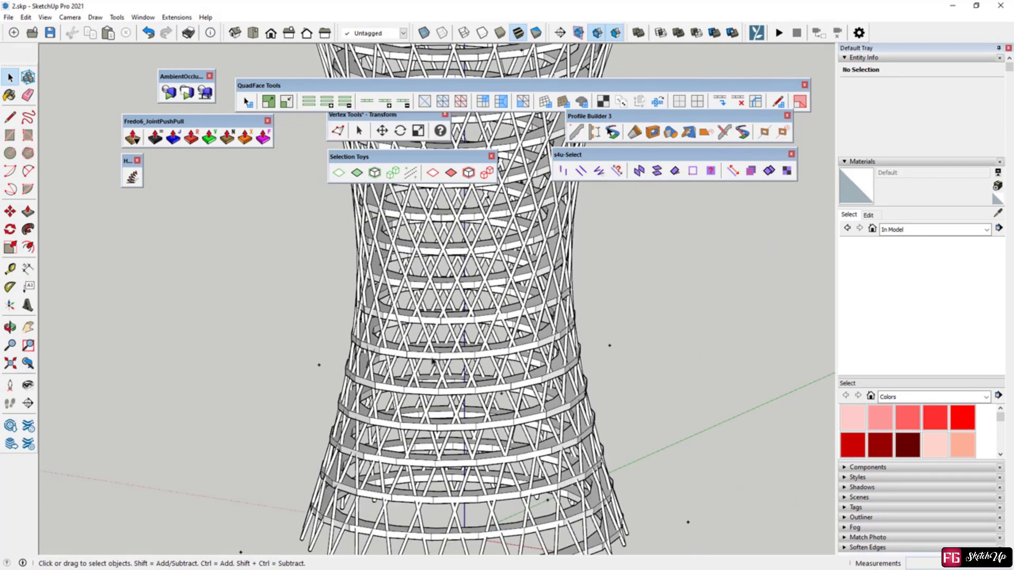
Open the helical ramp for editing and select its complete outer upper edge by loop from one edge segment
{"action": "scroll", "coordinate": [424, 358], "scroll_direction": "up", "scroll_amount": 5}
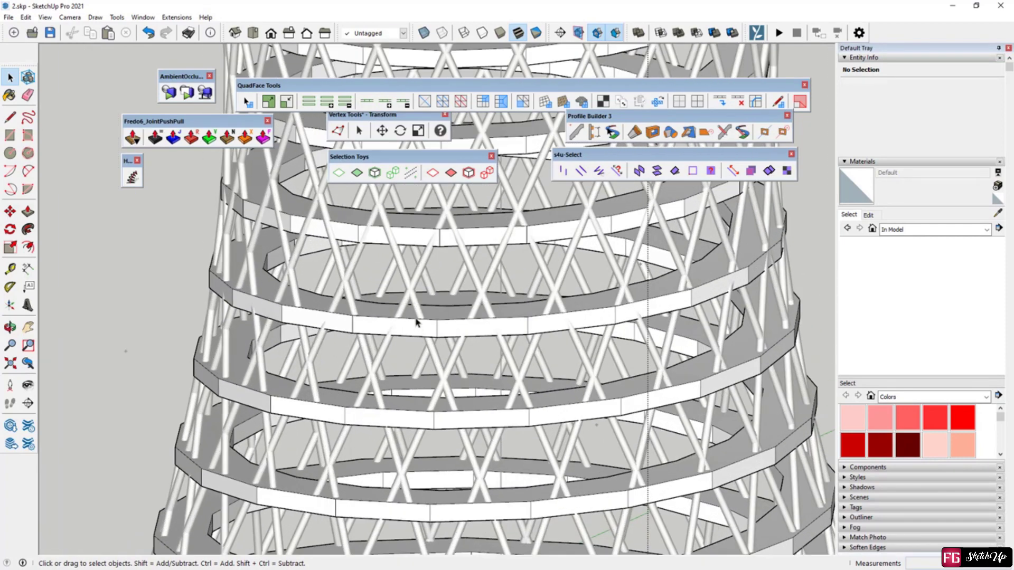
{"action": "left_click", "coordinate": [416, 322]}
{"action": "mouse_move", "coordinate": [386, 331]}
{"action": "middle_mouse_down"}
{"action": "mouse_move", "coordinate": [373, 373]}
{"action": "mouse_move", "coordinate": [372, 326]}
{"action": "middle_mouse_up"}
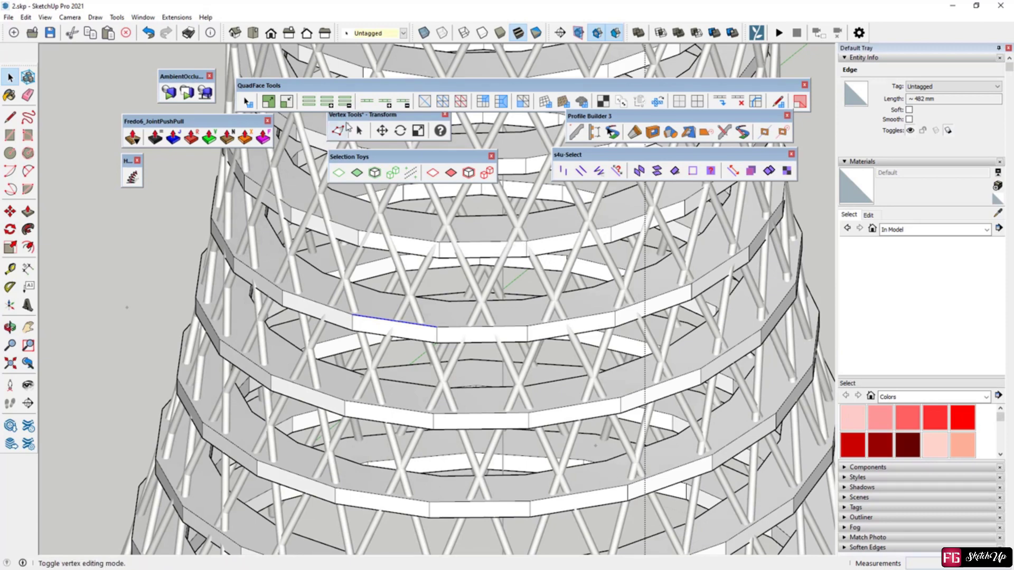
{"action": "left_click", "coordinate": [366, 102]}
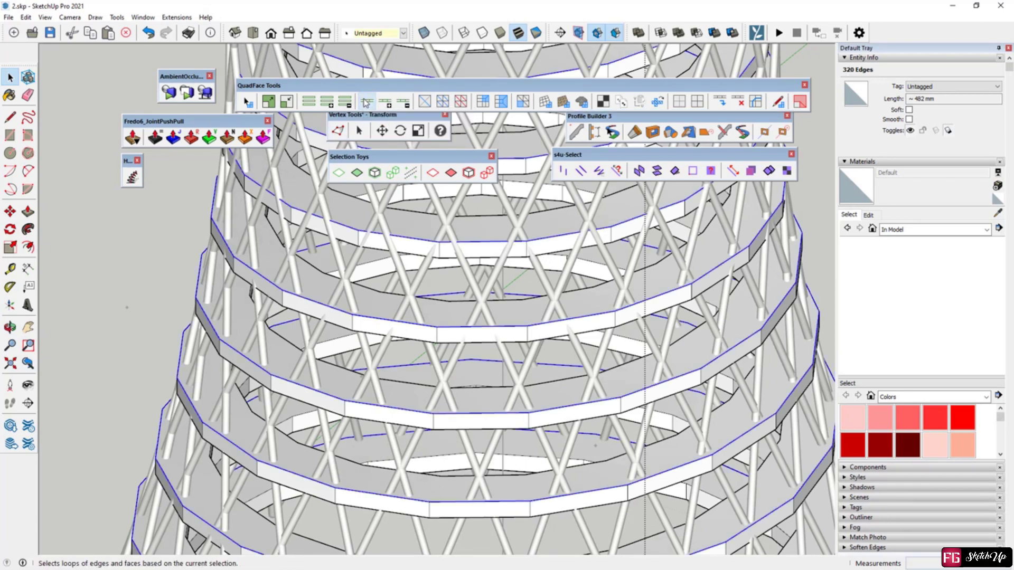
{"action": "scroll", "coordinate": [168, 314], "scroll_direction": "down", "scroll_amount": 6}
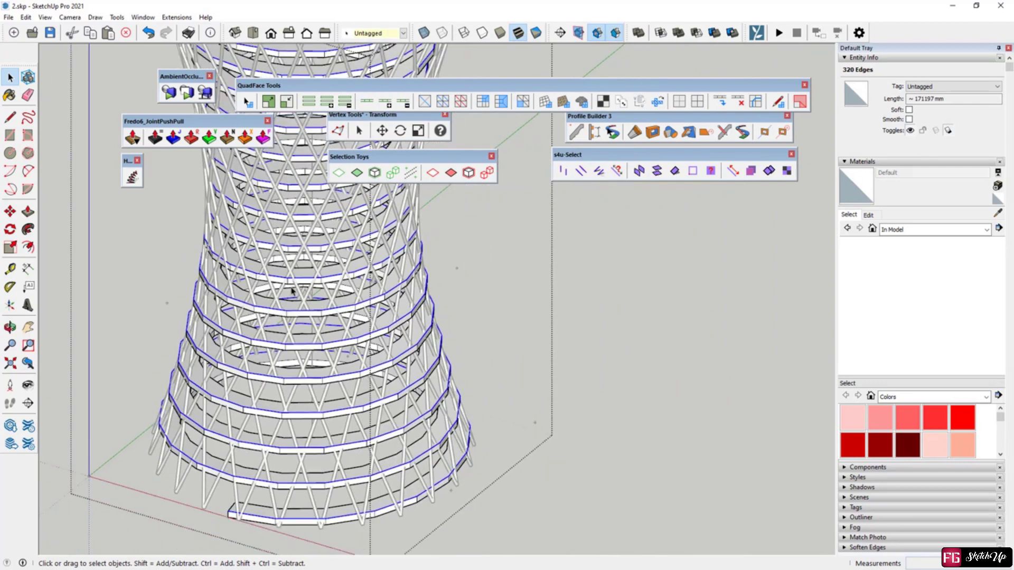
{"action": "scroll", "coordinate": [292, 290], "scroll_direction": "up", "scroll_amount": 3}
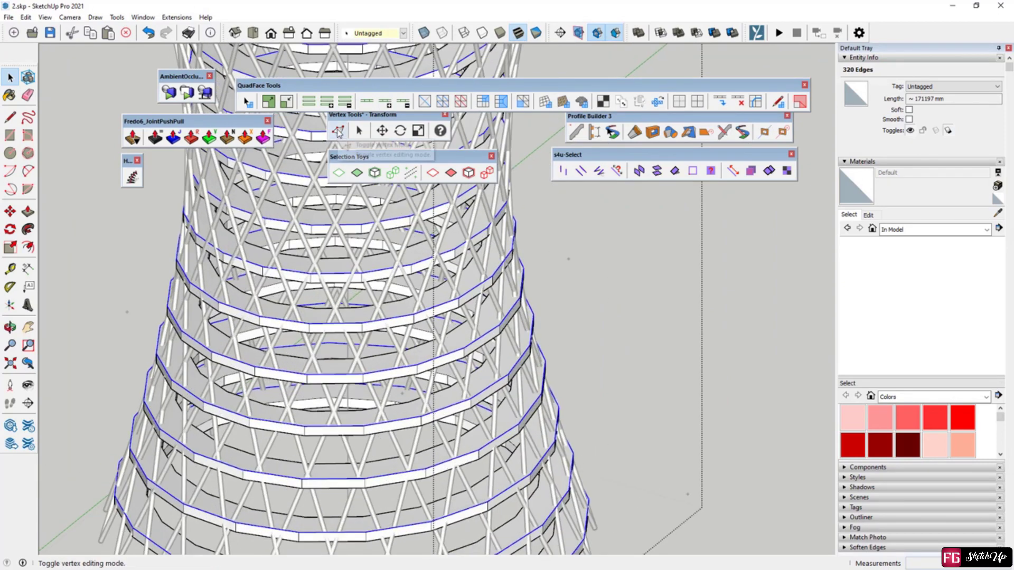
Extrude the ramp's selected outer edge upward about 153 mm with Vertex Tools to form a continuous railing band
{"action": "left_click", "coordinate": [337, 131]}
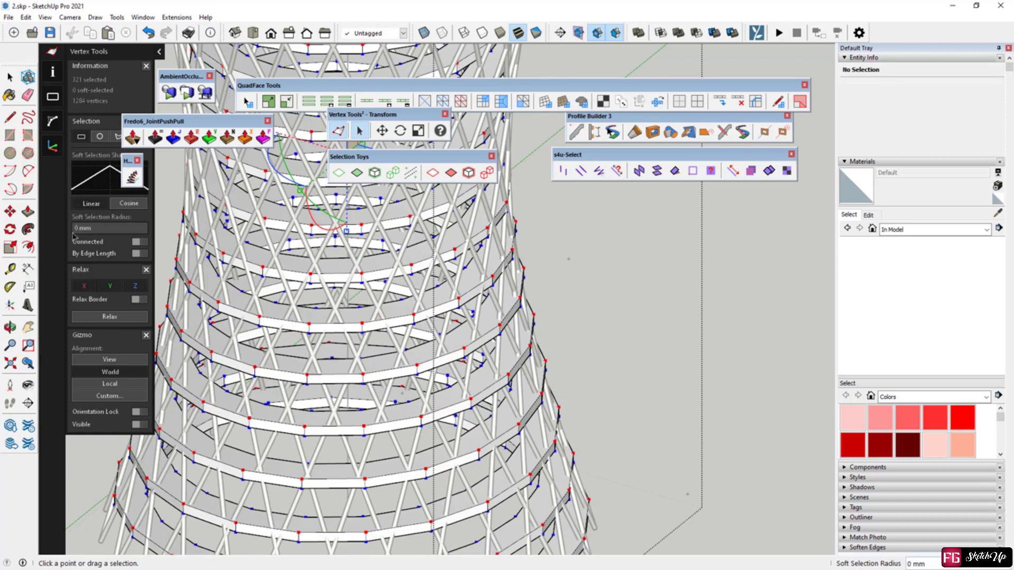
{"action": "scroll", "coordinate": [331, 280], "scroll_direction": "down", "scroll_amount": 3}
{"action": "middle_click_drag", "start_coordinate": [322, 232], "coordinate": [325, 231]}
{"action": "scroll", "coordinate": [339, 294], "scroll_direction": "down", "scroll_amount": 2}
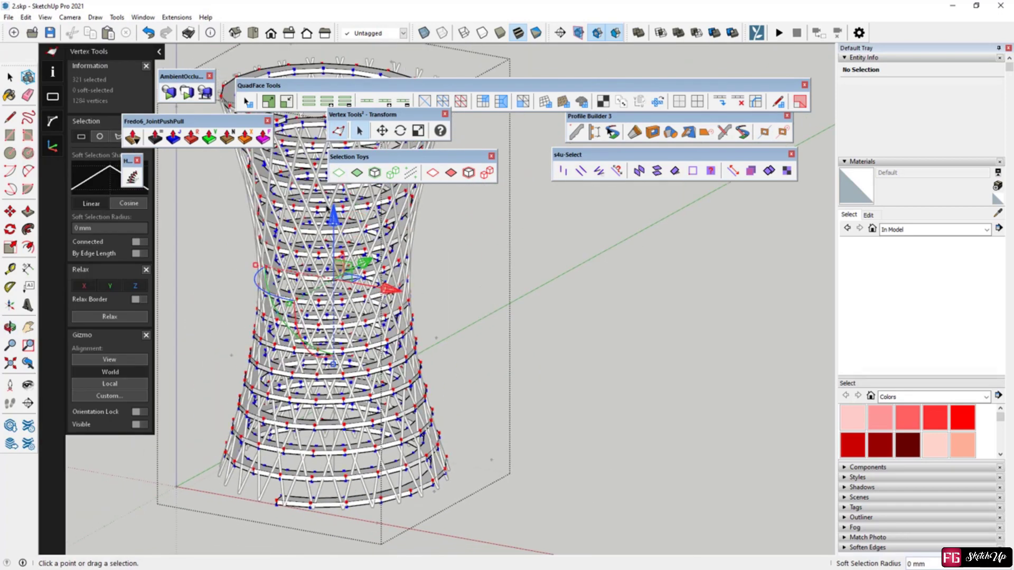
{"action": "left_click_drag", "start_coordinate": [334, 232], "coordinate": [333, 206]}
{"action": "key", "text": "ctrl"}
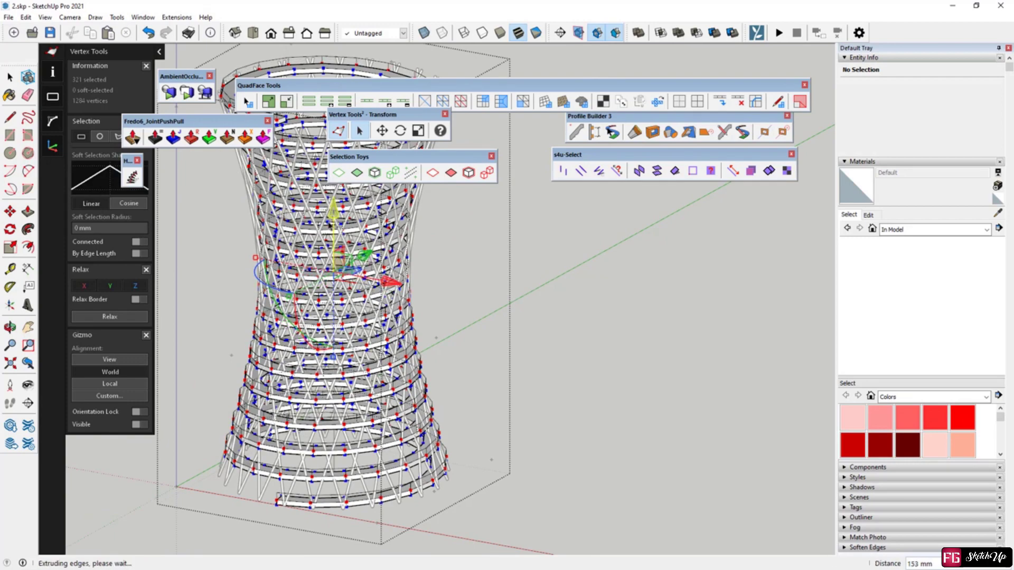
{"action": "scroll", "coordinate": [268, 257], "scroll_direction": "up", "scroll_amount": 2}
{"action": "scroll", "coordinate": [272, 277], "scroll_direction": "up", "scroll_amount": 2}
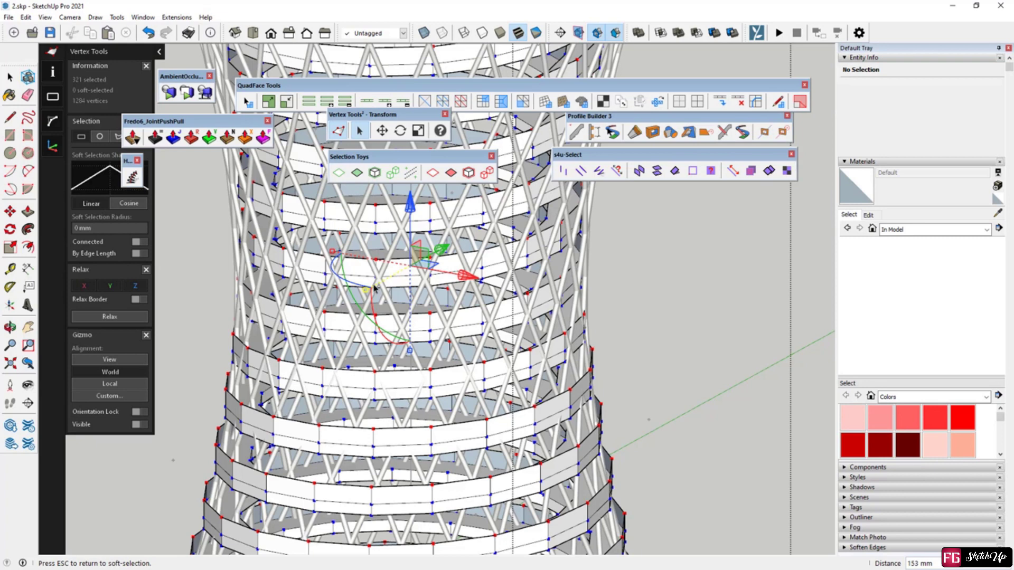
{"action": "left_click", "coordinate": [10, 77]}
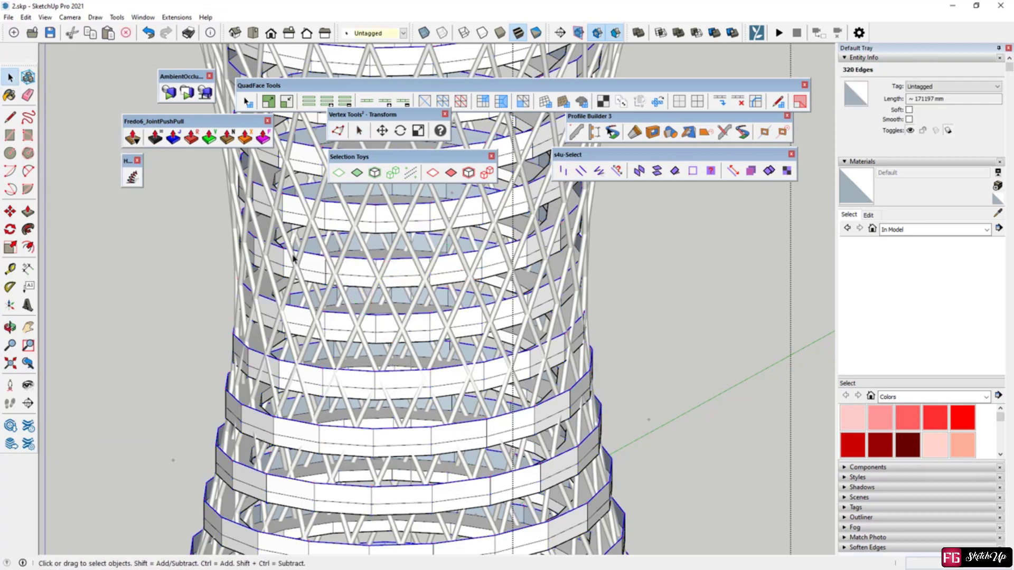
Select the full loop of railing faces along the ramp, starting from one face of the band
{"action": "double_click", "coordinate": [309, 264]}
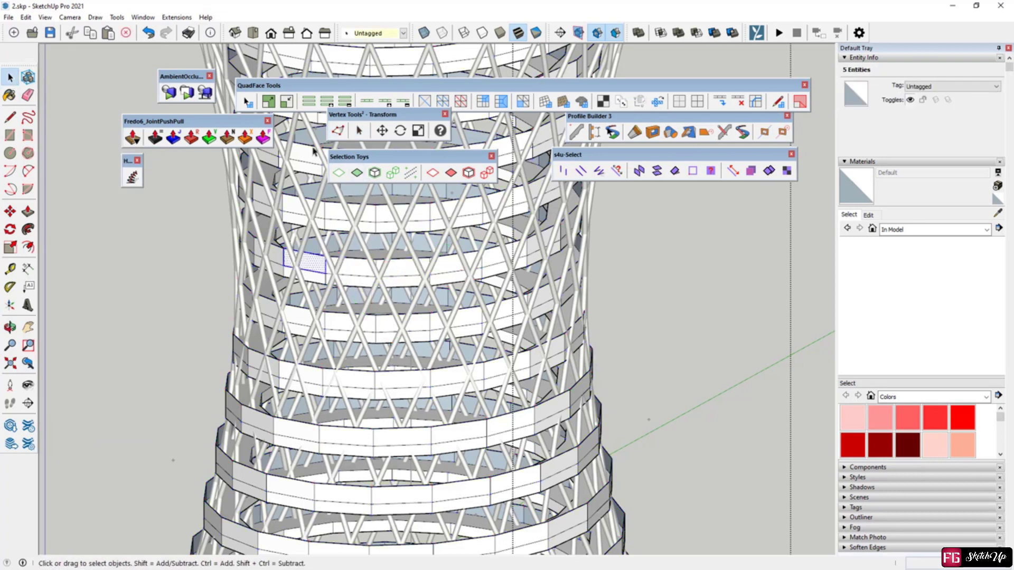
{"action": "left_click", "coordinate": [310, 103]}
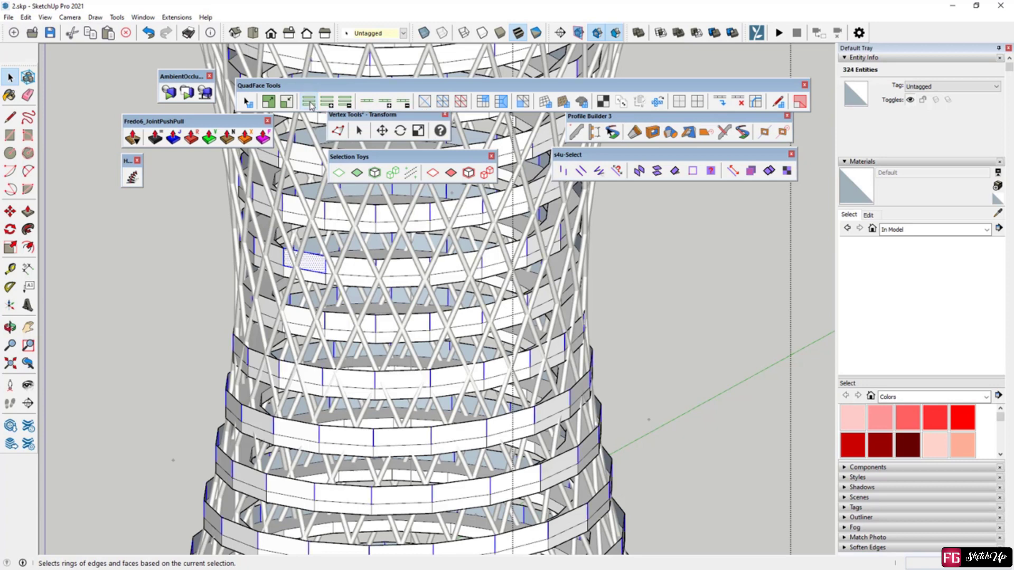
{"action": "left_click", "coordinate": [349, 269]}
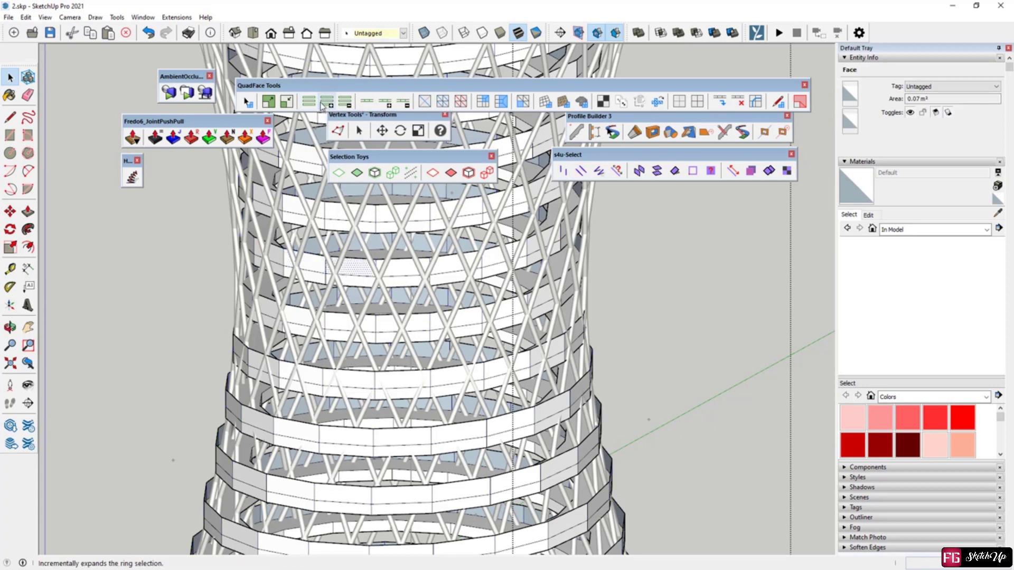
{"action": "left_click", "coordinate": [366, 101]}
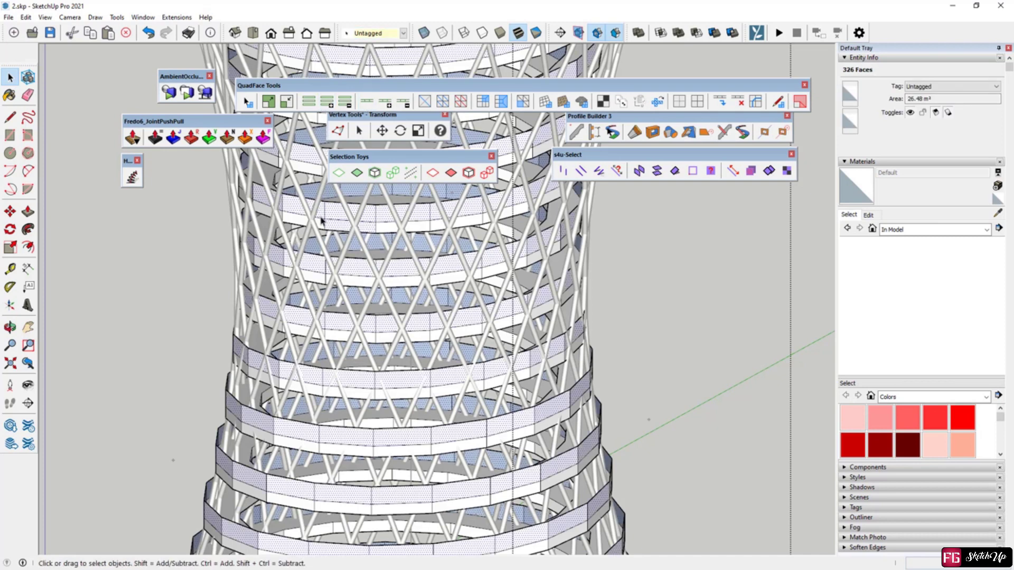
{"action": "scroll", "coordinate": [322, 221], "scroll_direction": "up", "scroll_amount": 2}
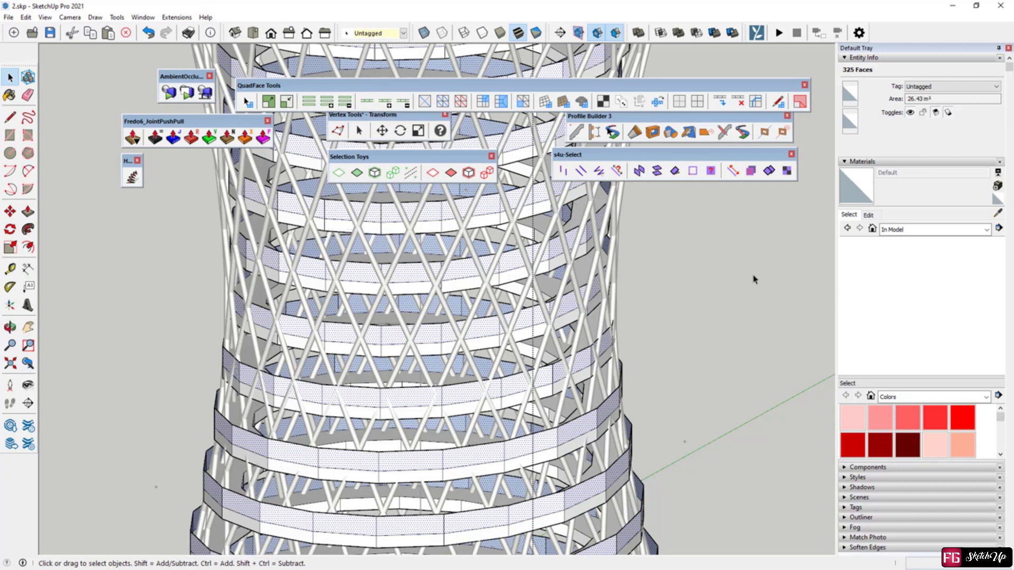
Paint the selected railing faces with Translucent Glass Blue from the Glass and Mirrors collection and clear the selection
{"action": "left_click", "coordinate": [897, 396]}
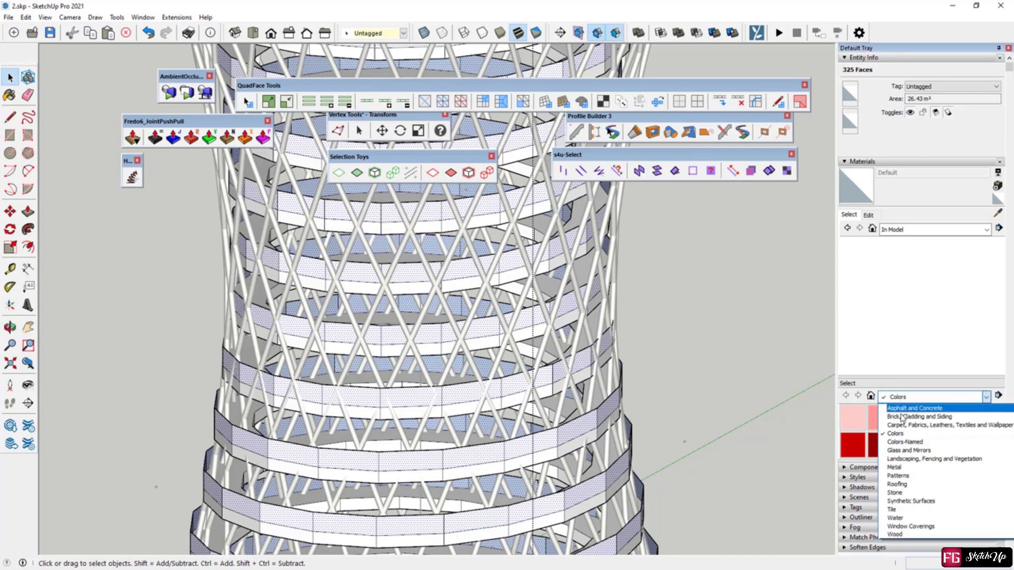
{"action": "left_click", "coordinate": [908, 445]}
{"action": "left_click", "coordinate": [933, 421]}
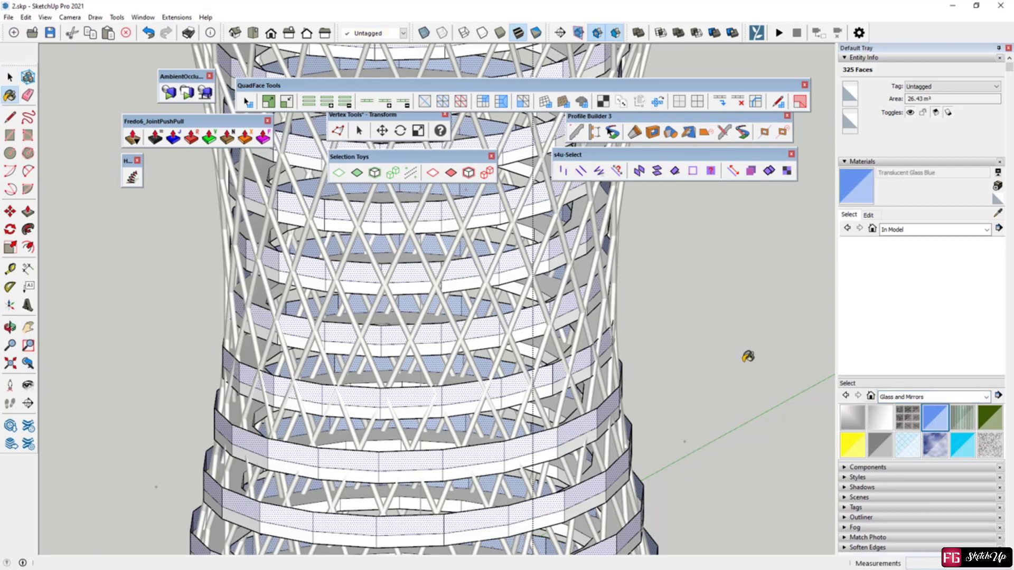
{"action": "left_click", "coordinate": [368, 268]}
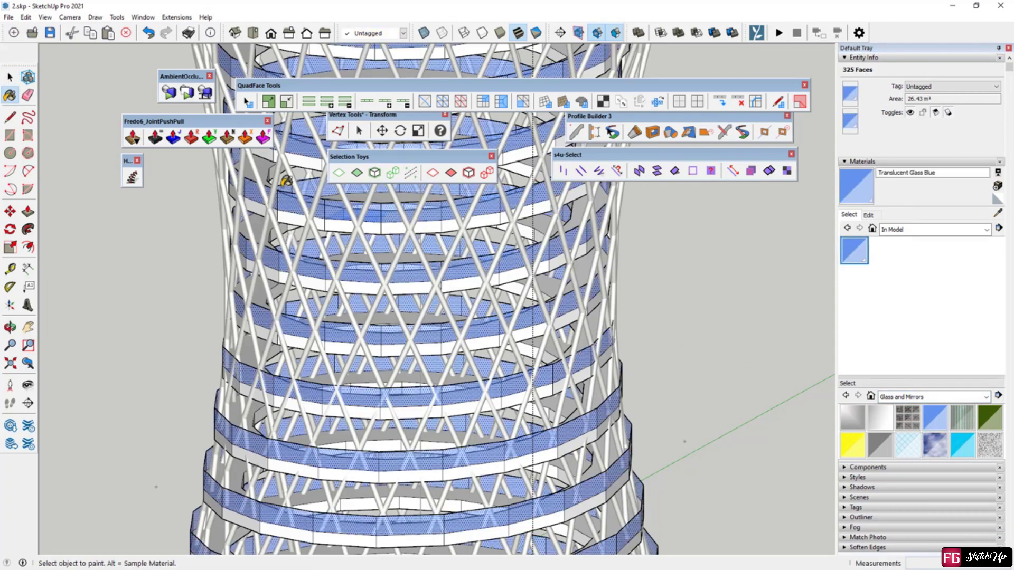
{"action": "scroll", "coordinate": [355, 374], "scroll_direction": "down", "scroll_amount": 3}
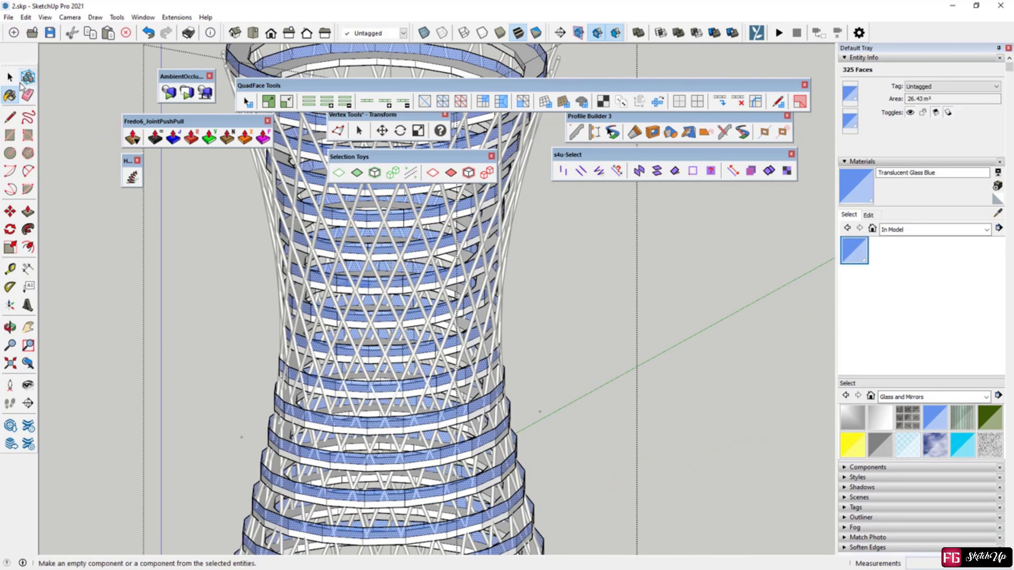
{"action": "left_click", "coordinate": [10, 77]}
{"action": "scroll", "coordinate": [268, 346], "scroll_direction": "up", "scroll_amount": 2}
{"action": "scroll", "coordinate": [228, 349], "scroll_direction": "down", "scroll_amount": 2}
{"action": "left_click", "coordinate": [229, 348]}
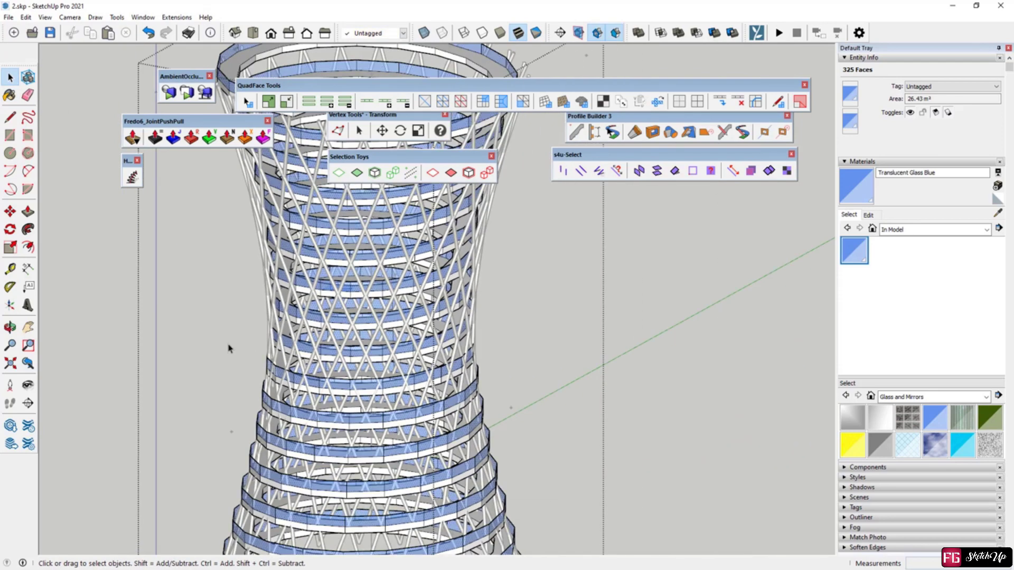
Select one set of the tower's lattice struts and choose Color M05 from the Colors material collection for painting
{"action": "scroll", "coordinate": [229, 349], "scroll_direction": "down", "scroll_amount": 2}
{"action": "middle_click_drag", "start_coordinate": [256, 354], "coordinate": [424, 390]}
{"action": "scroll", "coordinate": [282, 184], "scroll_direction": "up", "scroll_amount": 2}
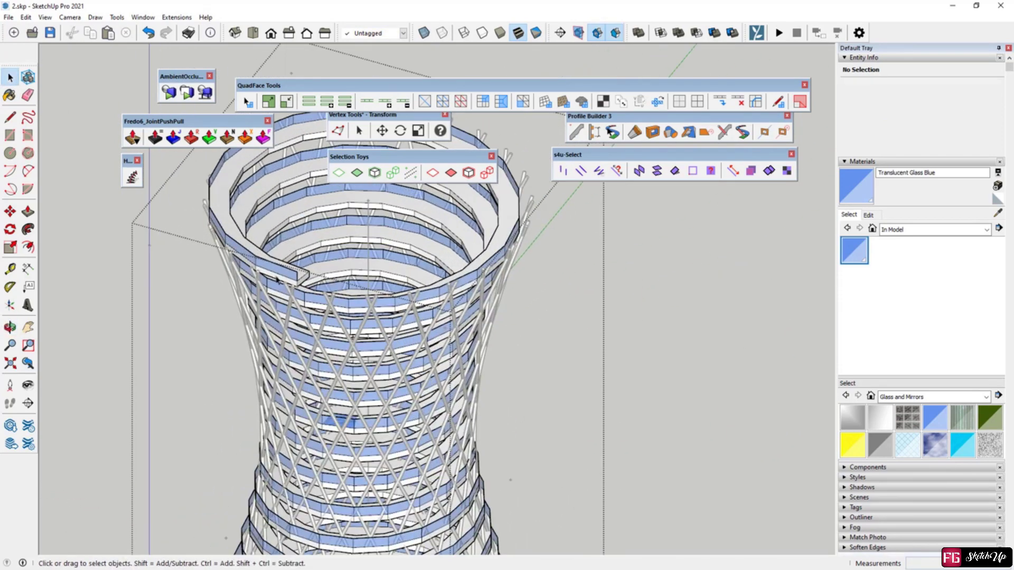
{"action": "scroll", "coordinate": [287, 341], "scroll_direction": "up", "scroll_amount": 2}
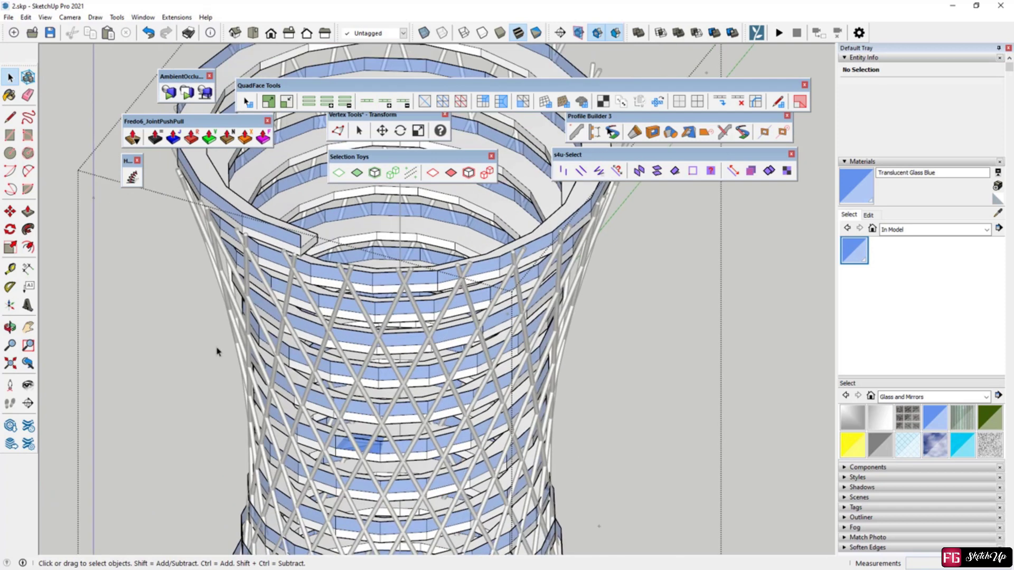
{"action": "middle_click_drag", "start_coordinate": [173, 404], "coordinate": [350, 343]}
{"action": "left_click", "coordinate": [321, 320]}
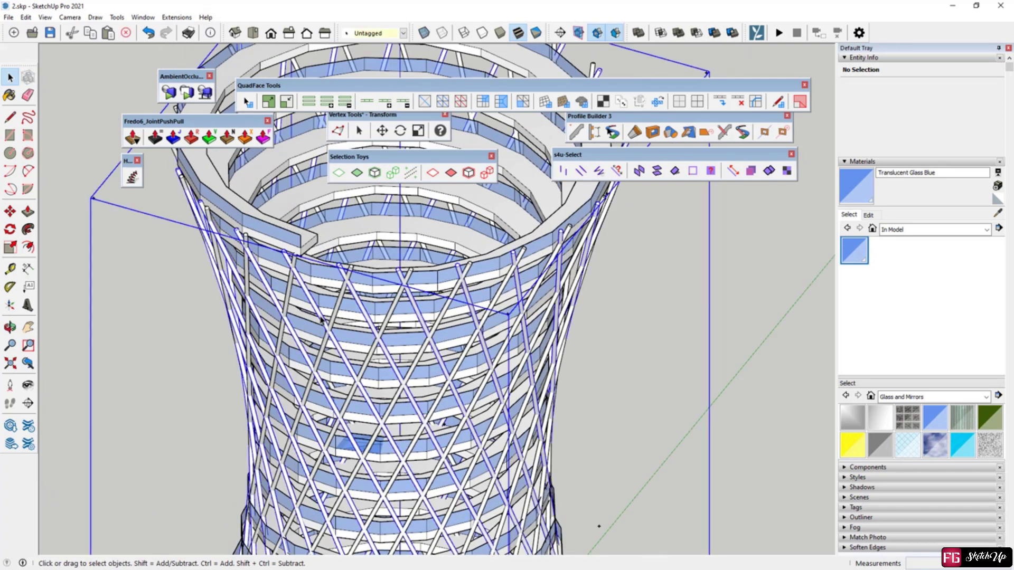
{"action": "left_click", "coordinate": [929, 229]}
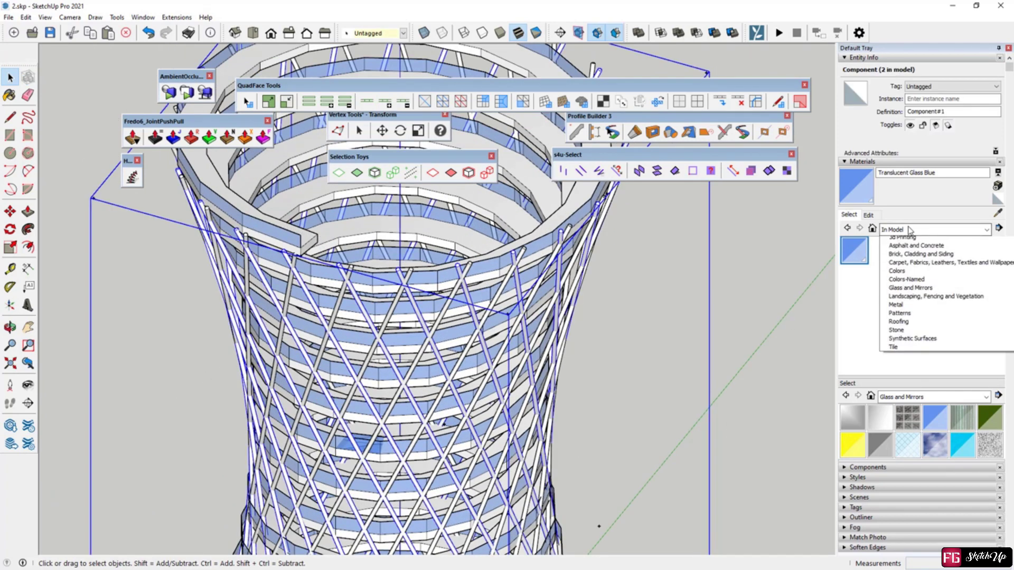
{"action": "left_click", "coordinate": [919, 291]}
{"action": "scroll", "coordinate": [927, 336], "scroll_direction": "down", "scroll_amount": 5}
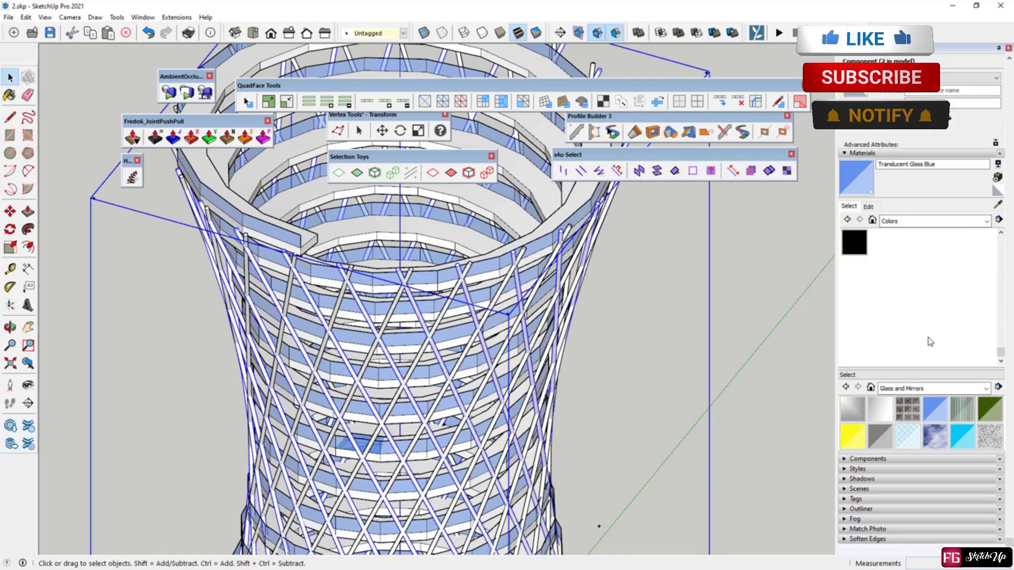
{"action": "left_click", "coordinate": [881, 278]}
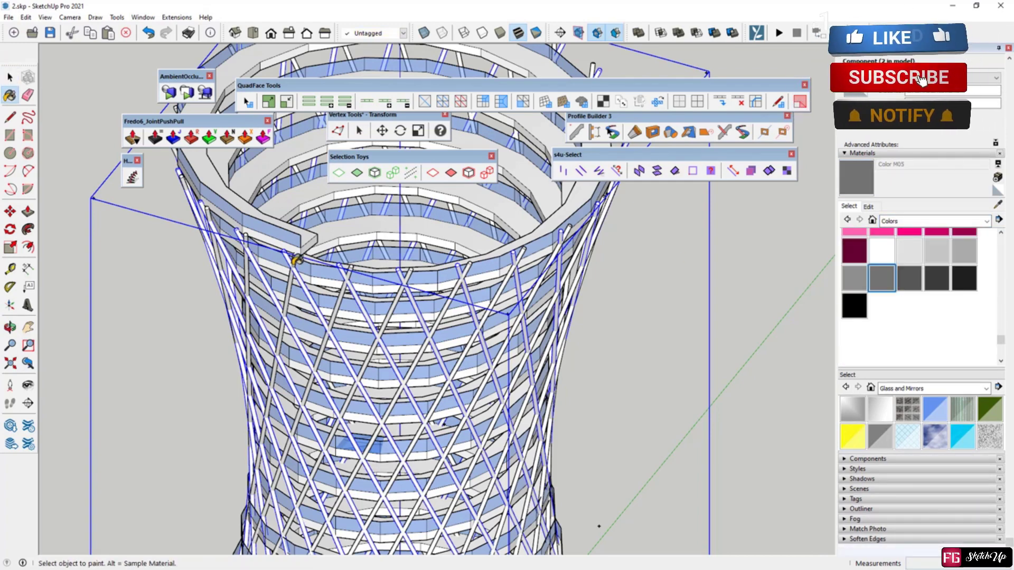
Paint both crossing sets of lattice struts with Color M05 and clear the selection
{"action": "left_click", "coordinate": [354, 258]}
{"action": "scroll", "coordinate": [355, 293], "scroll_direction": "up", "scroll_amount": 3}
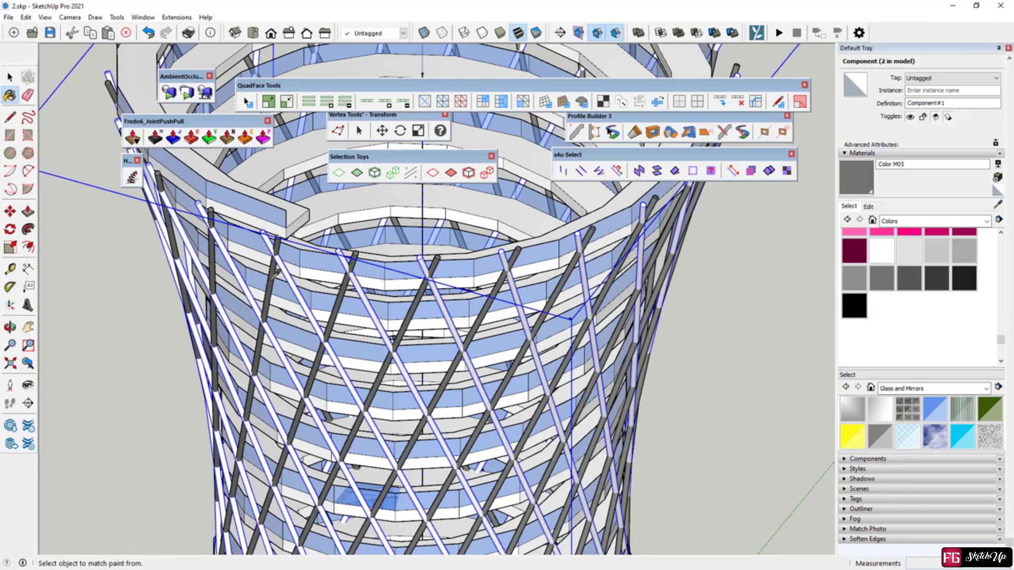
{"action": "left_click", "coordinate": [285, 261]}
{"action": "left_click", "coordinate": [10, 77]}
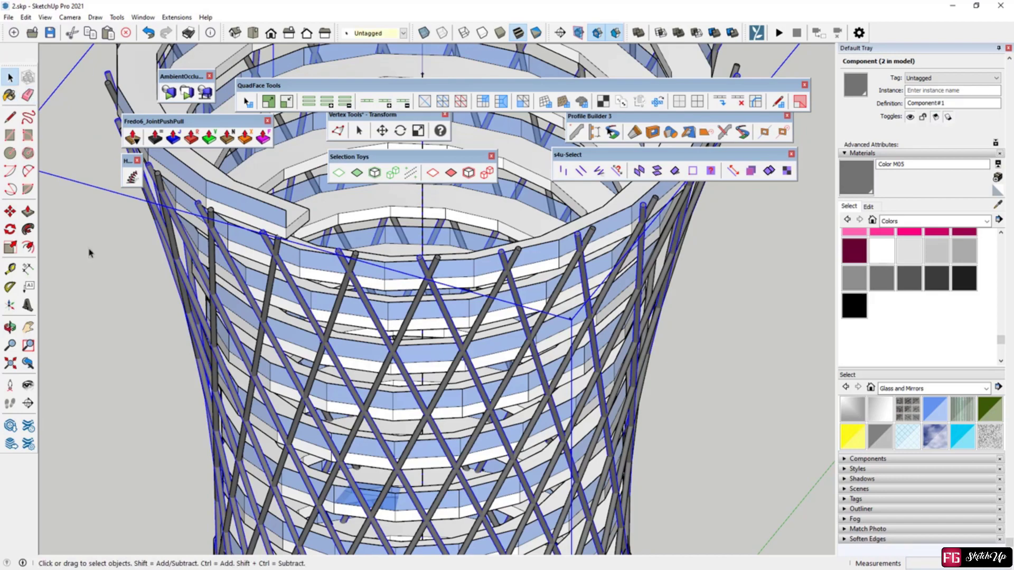
{"action": "left_click", "coordinate": [95, 270]}
{"action": "scroll", "coordinate": [113, 321], "scroll_direction": "down", "scroll_amount": 7}
{"action": "middle_click_drag", "start_coordinate": [285, 406], "coordinate": [180, 385]}
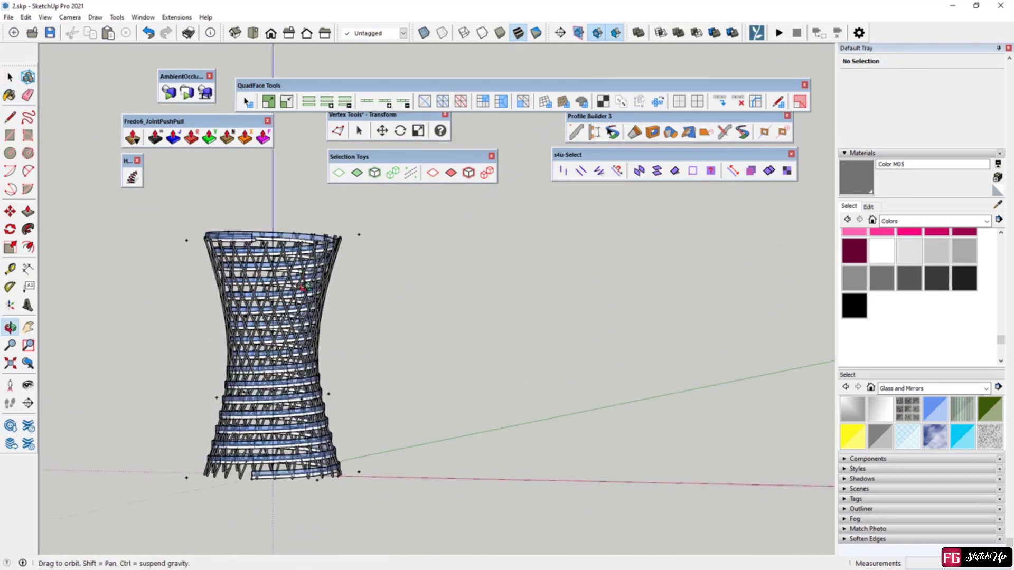